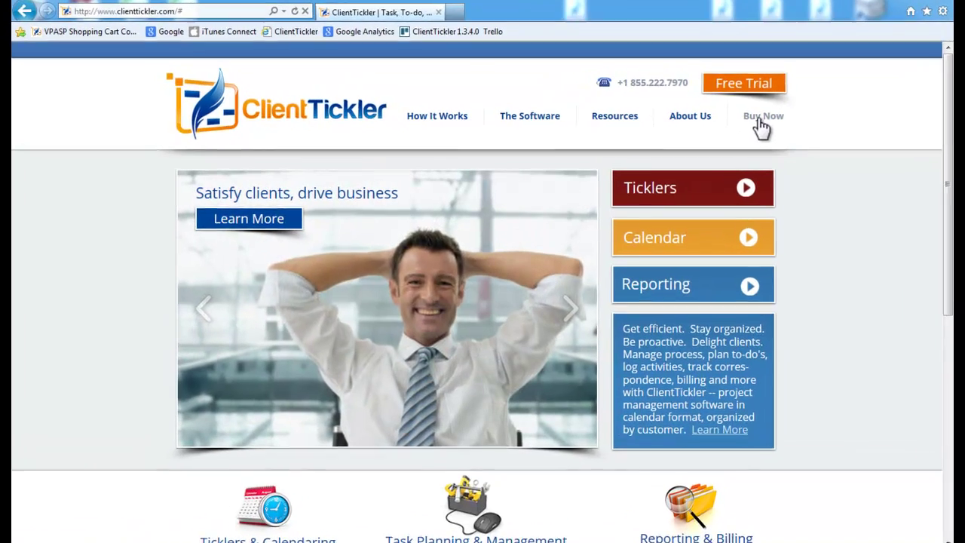
Go to the Buy ClientTickler page from the home page's Buy Now link.
click(760, 120)
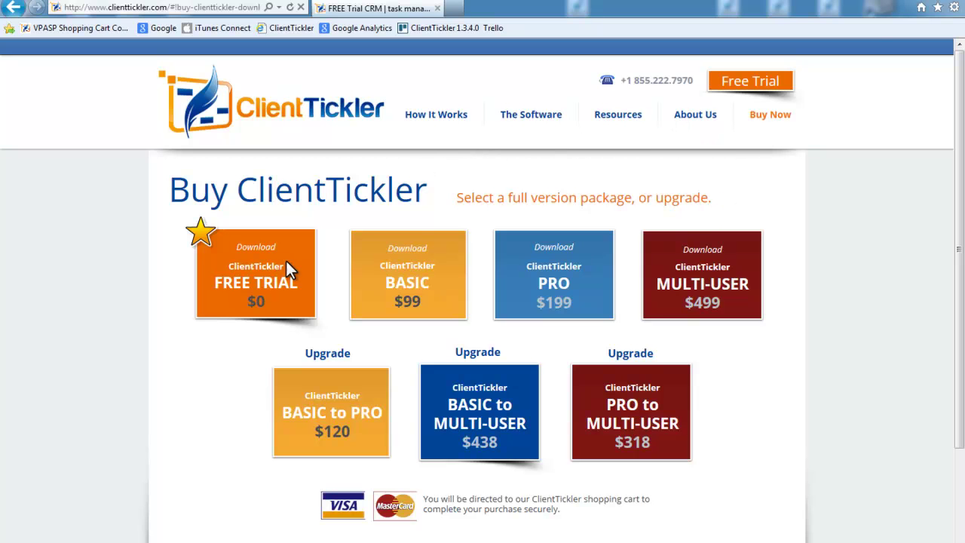
Pick the FREE TRIAL $0 package and enter the user's first and last name.
click(252, 285)
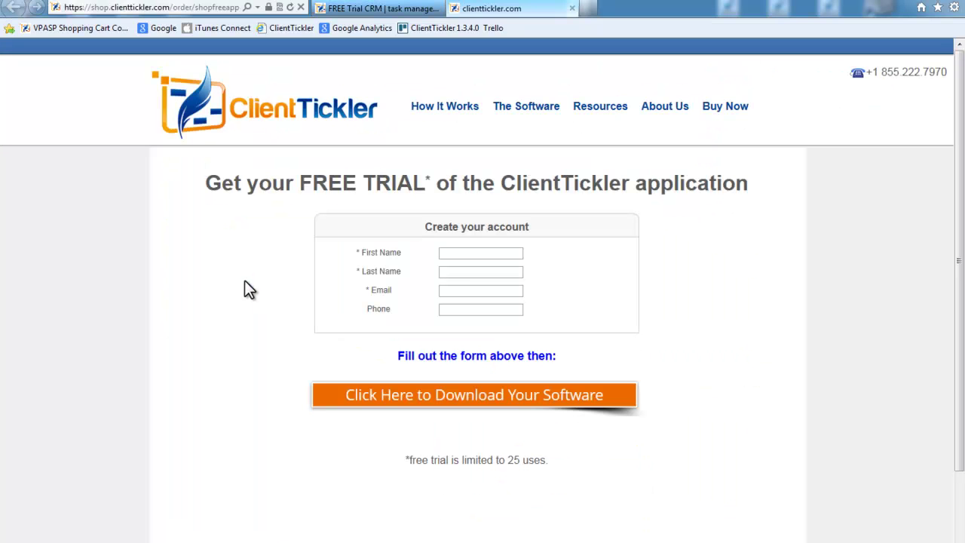
click(443, 256)
key(Tab)
Fill in the user's e-mail address and phone number, then start the software download.
key(Tab)
key(Tab)
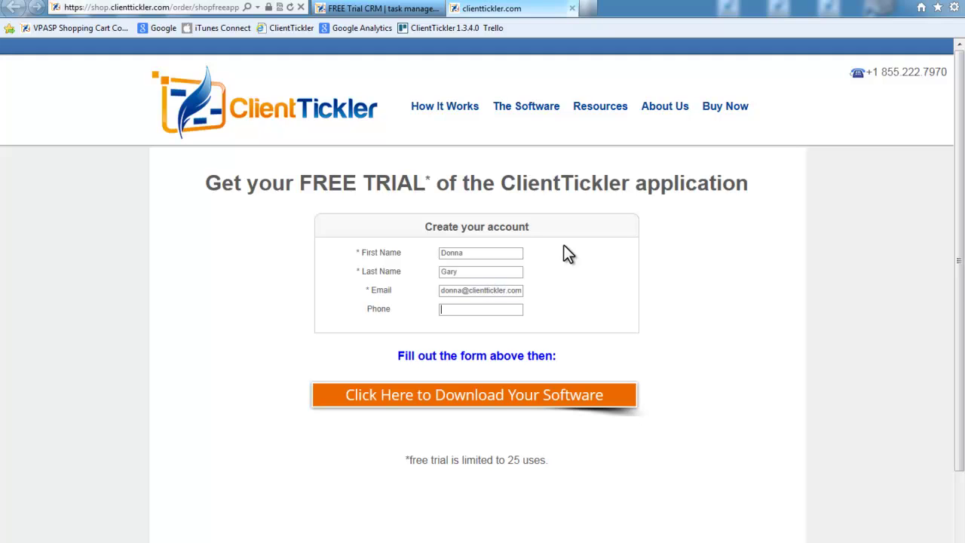
click(473, 398)
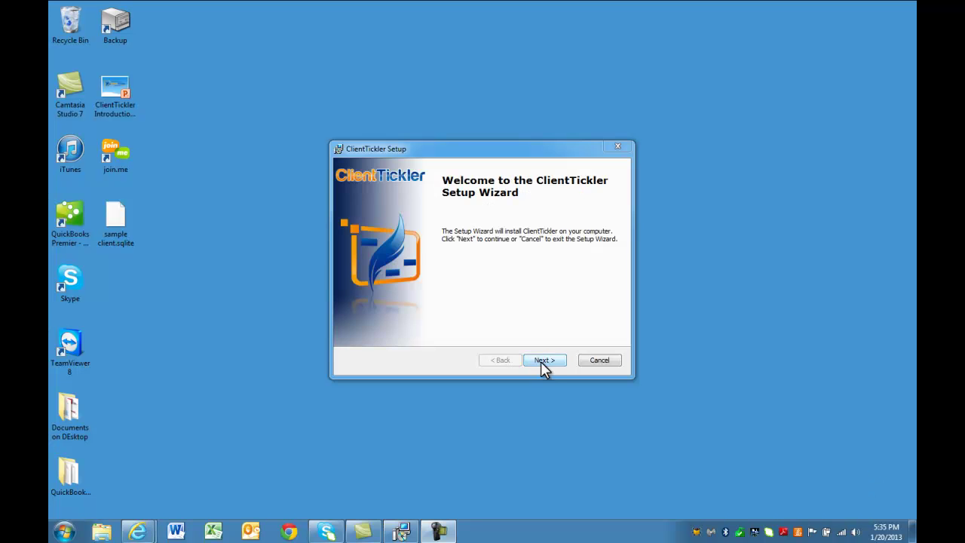
Accept the licence and install ClientTickler into C:\Program Files (x86)\ClientTickler\.
click(543, 361)
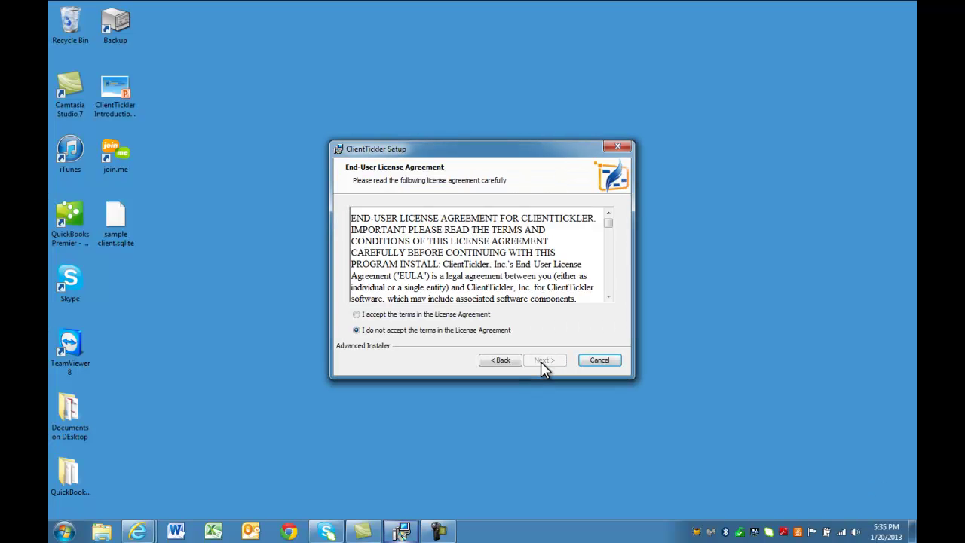
click(357, 315)
click(542, 360)
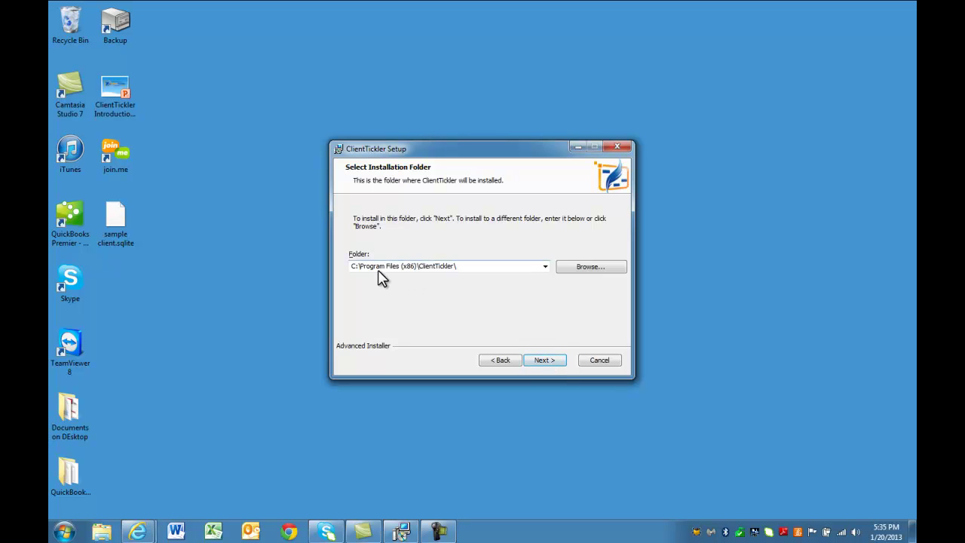
click(545, 359)
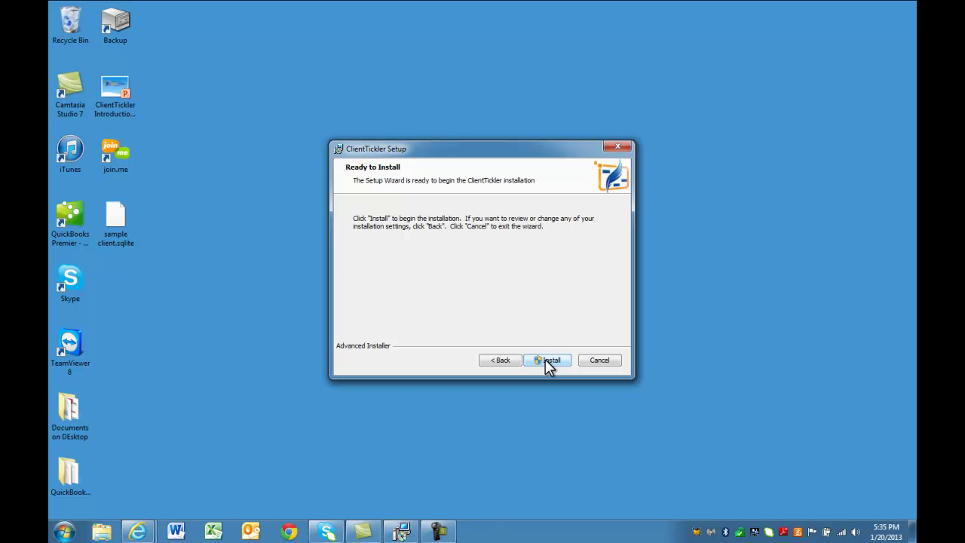
click(545, 360)
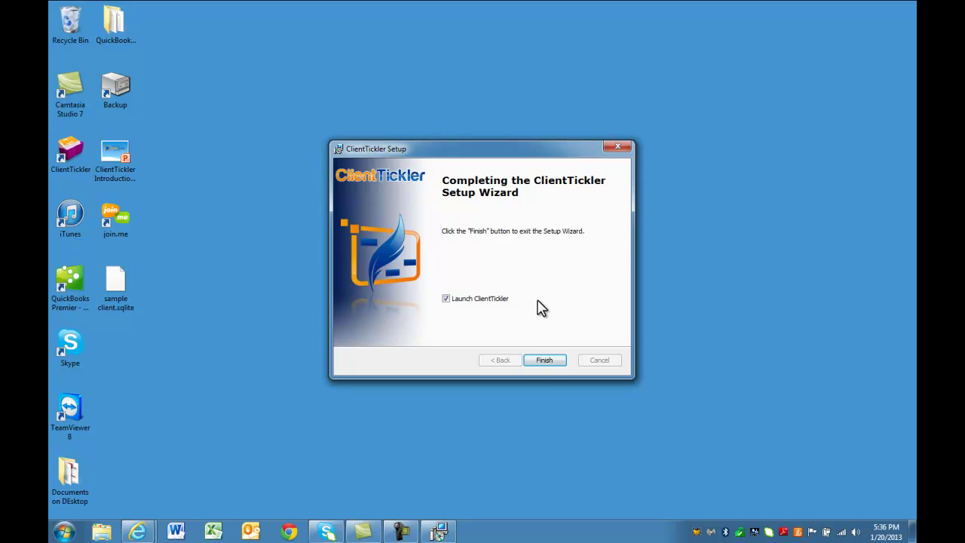
Launch ClientTickler and save the user's first name, last name and user name.
click(546, 362)
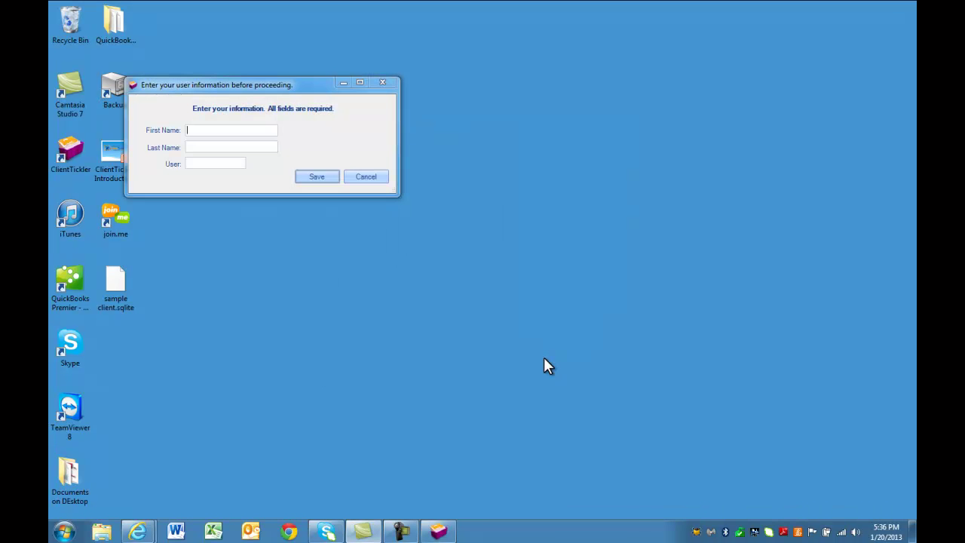
drag(222, 90, 339, 100)
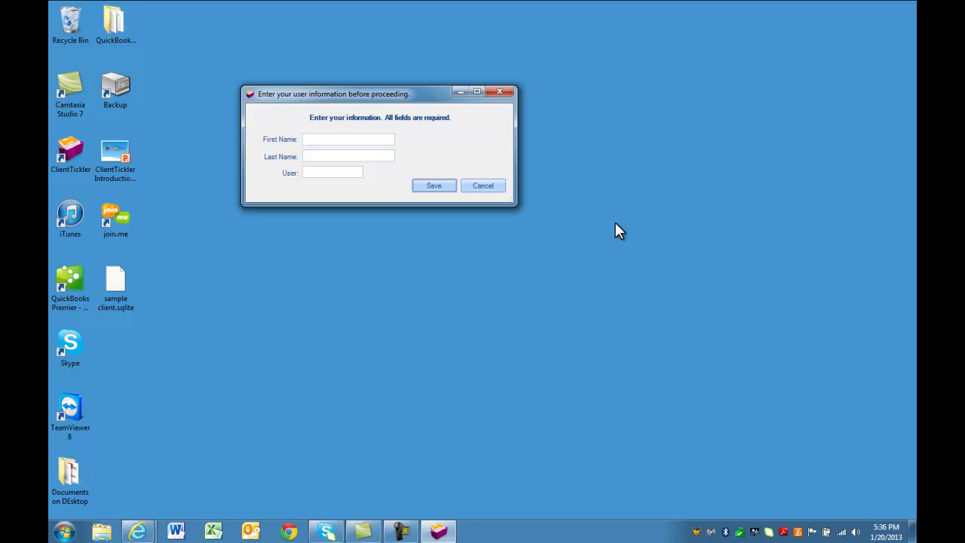
click(438, 183)
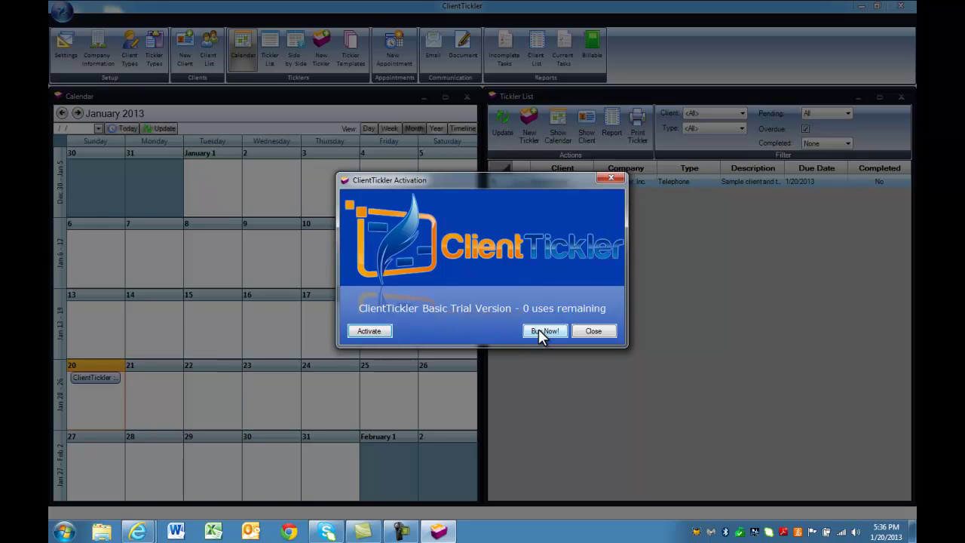
Paste the activation code to activate the Multi-User licence and confirm the restart.
click(358, 331)
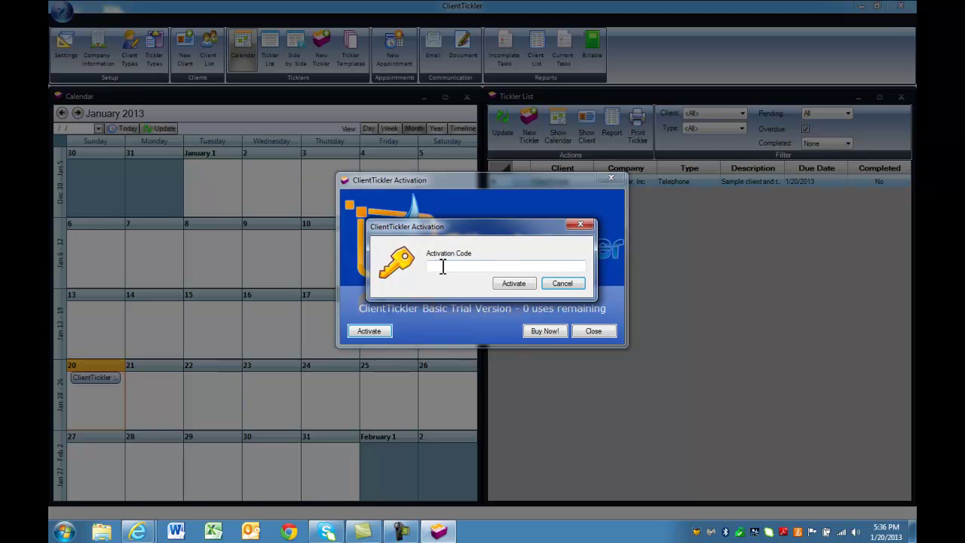
click(443, 266)
key(ctrl+v)
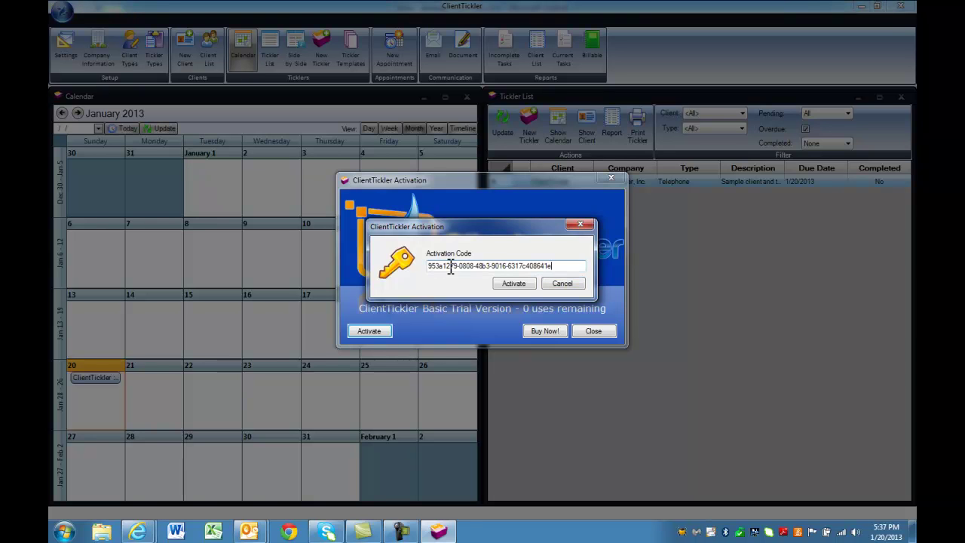
click(510, 283)
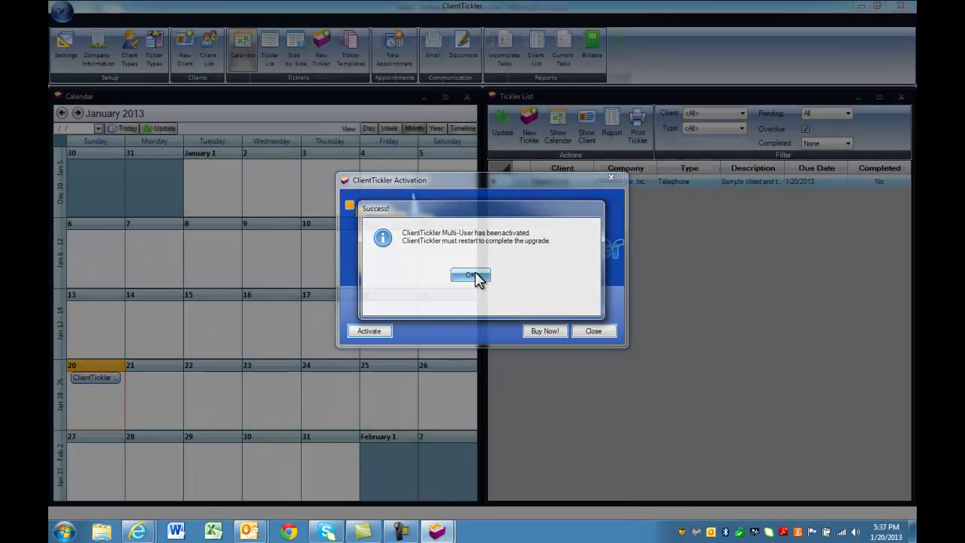
click(471, 276)
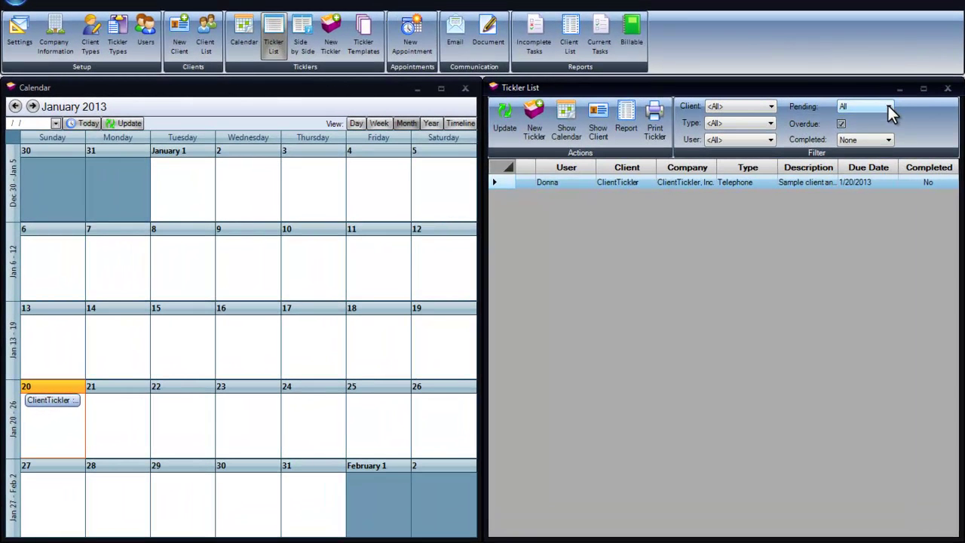
click(882, 107)
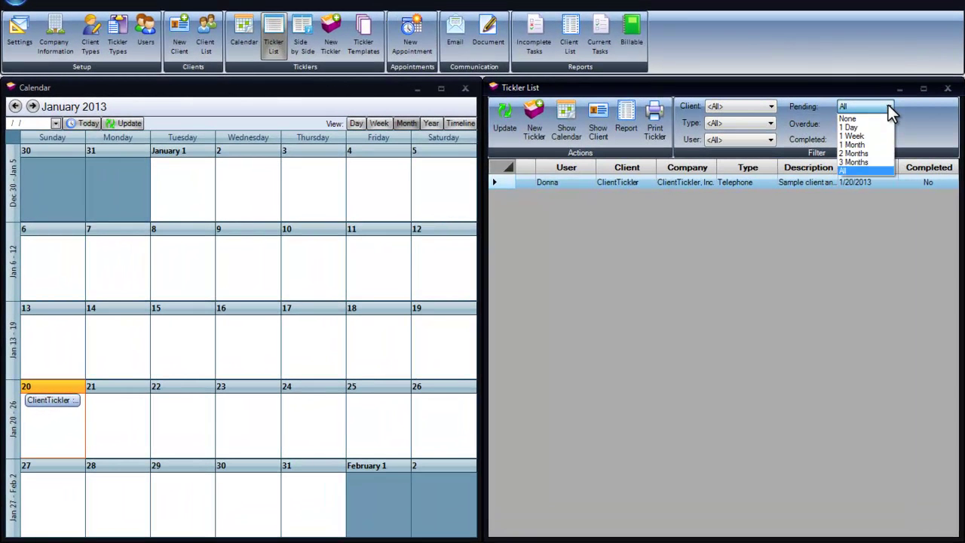
click(888, 105)
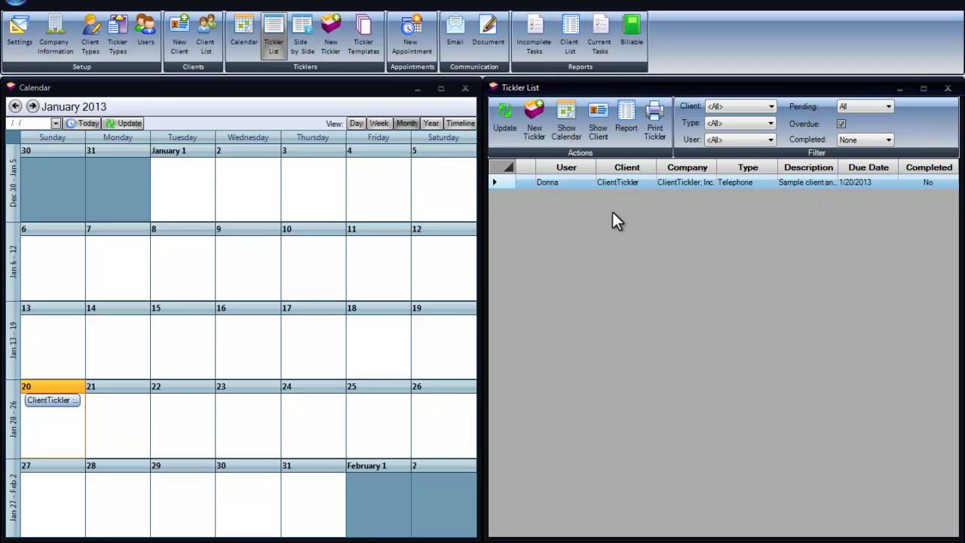
double_click(576, 183)
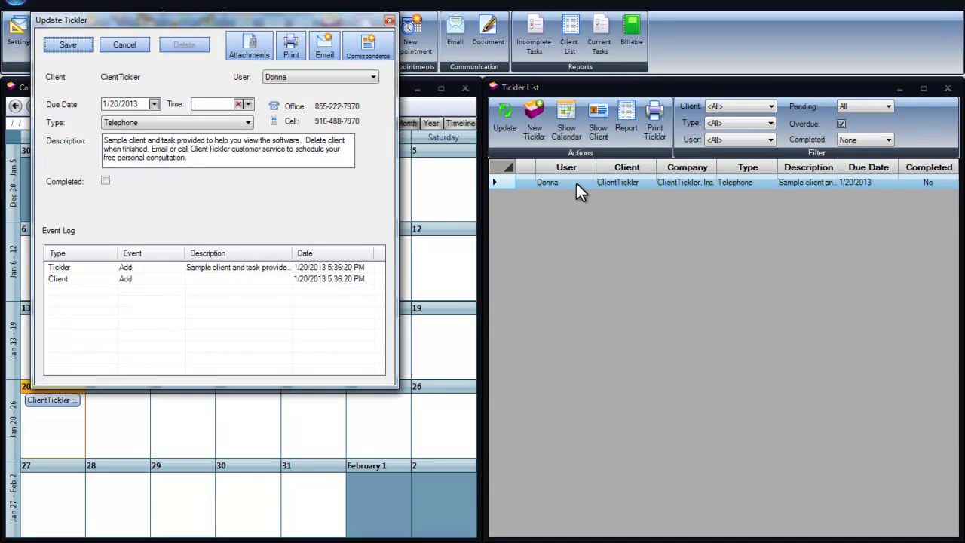
click(389, 21)
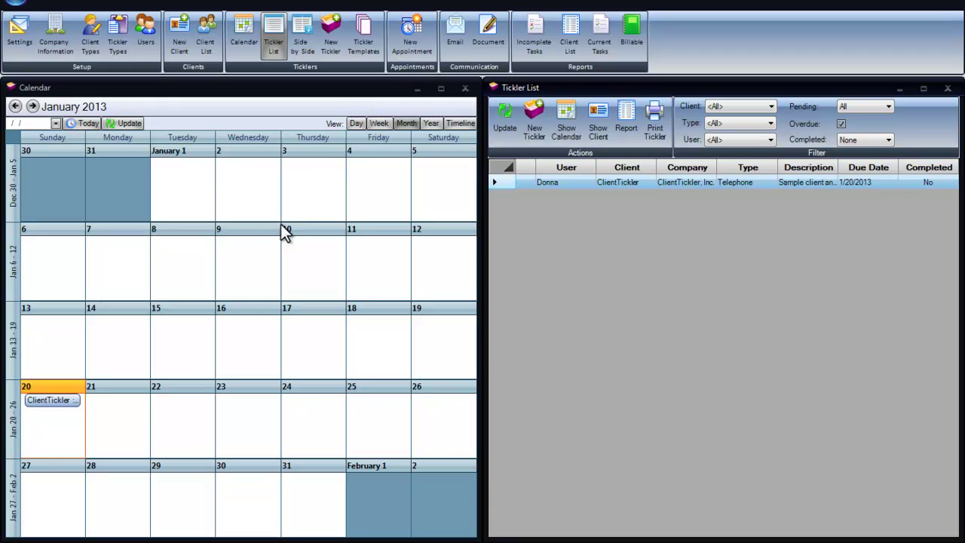
Keep email sending through Outlook with the current Outlook account and save settings without a test email.
click(18, 38)
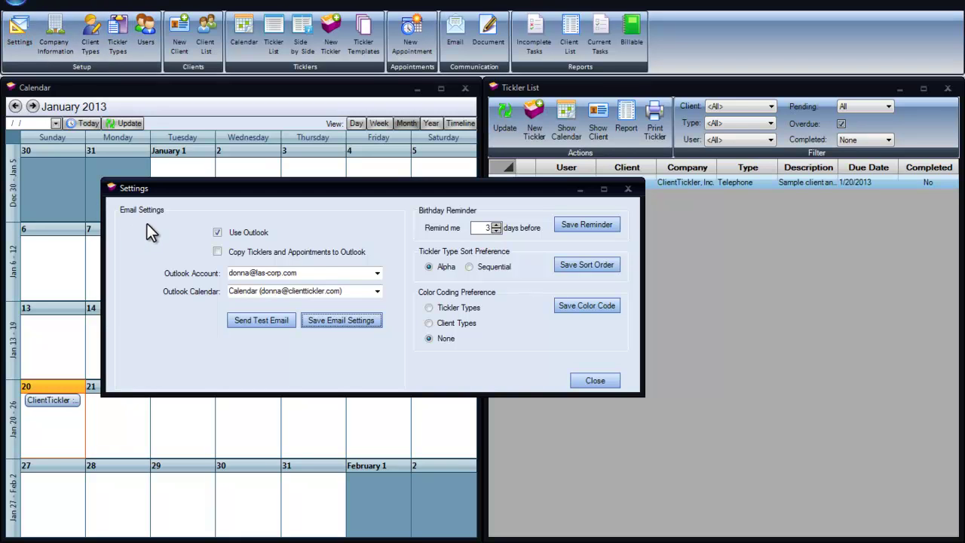
click(217, 232)
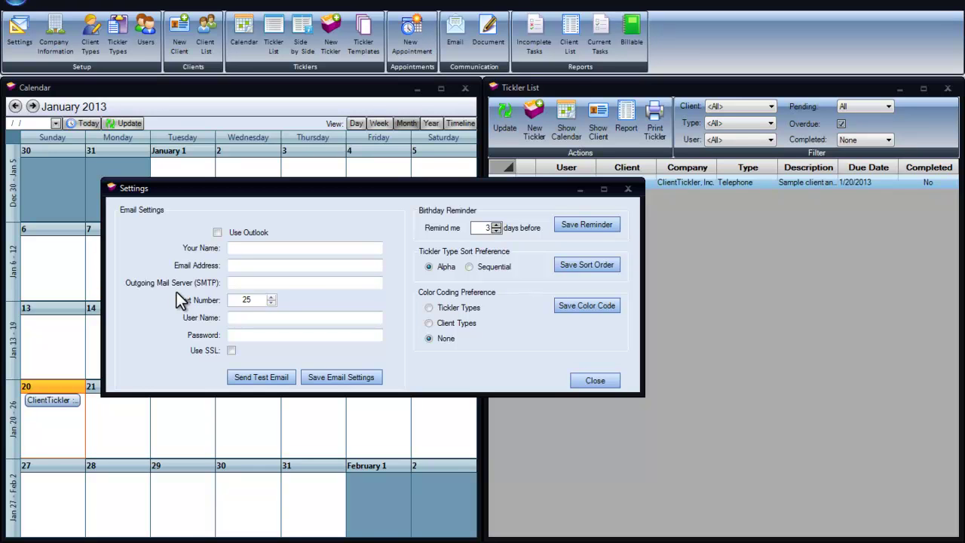
click(238, 266)
click(217, 233)
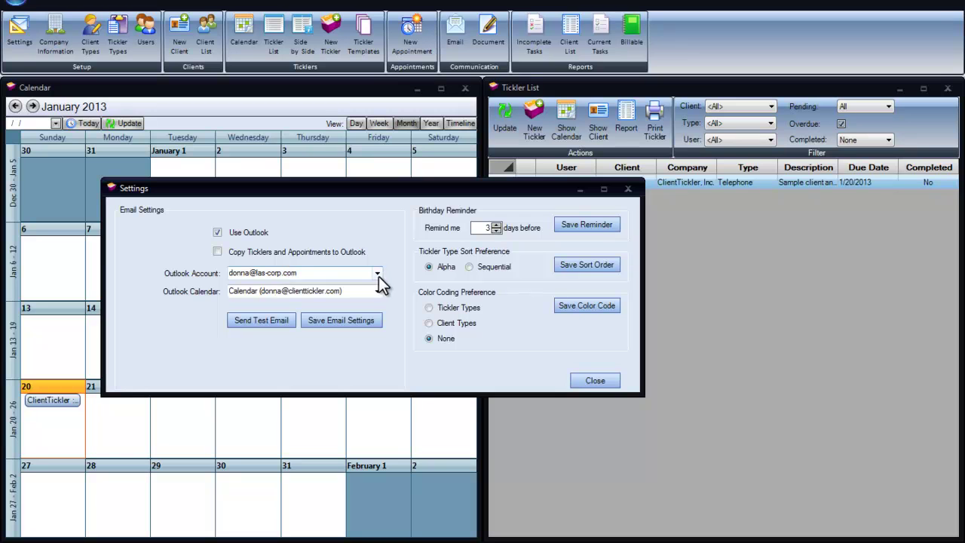
click(377, 276)
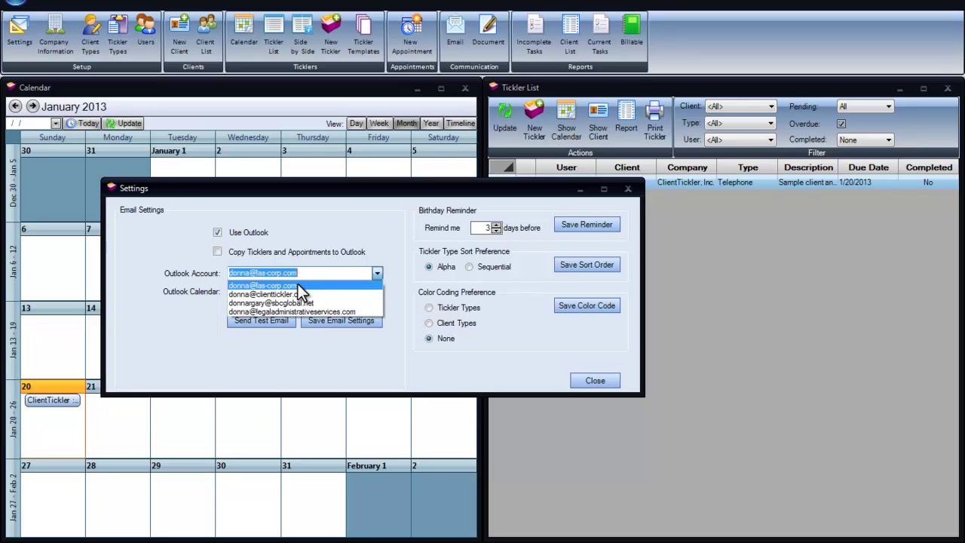
click(298, 285)
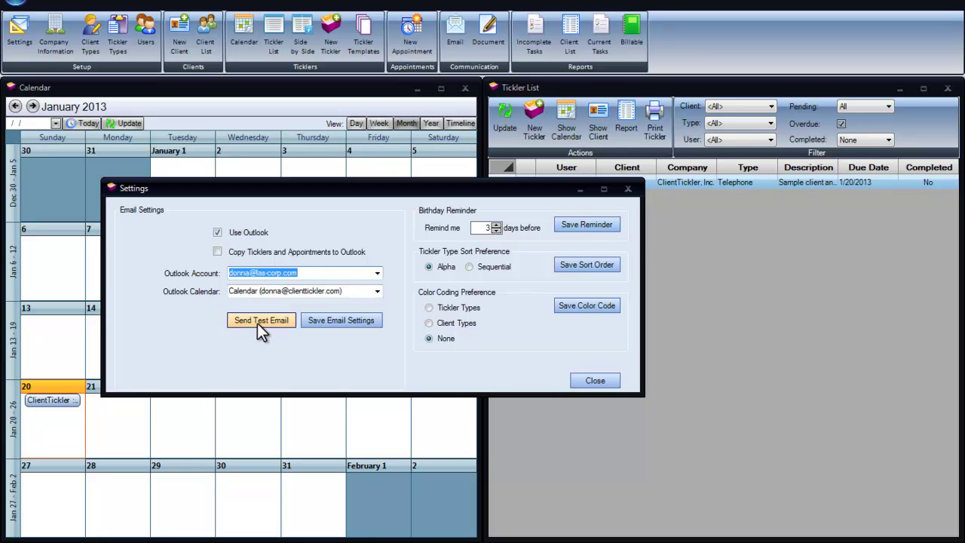
click(343, 321)
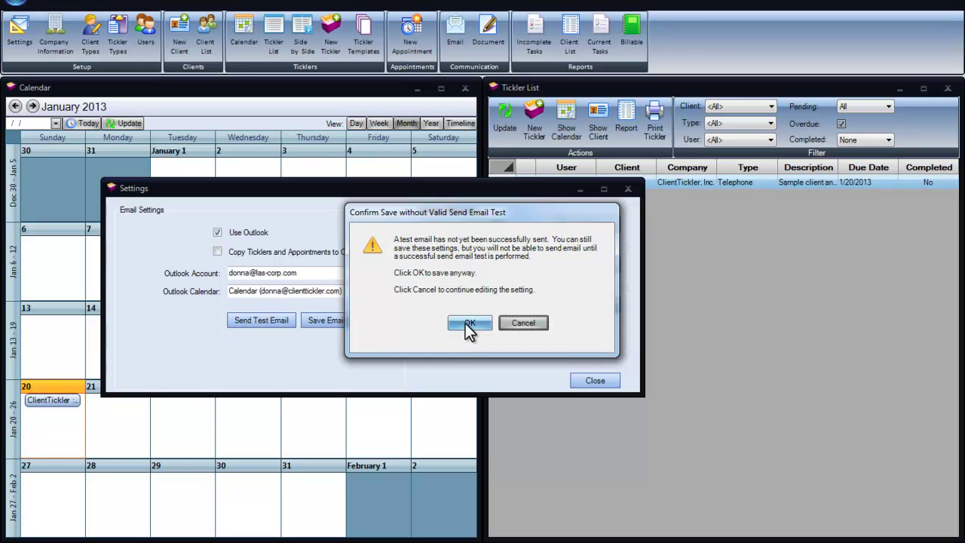
click(467, 323)
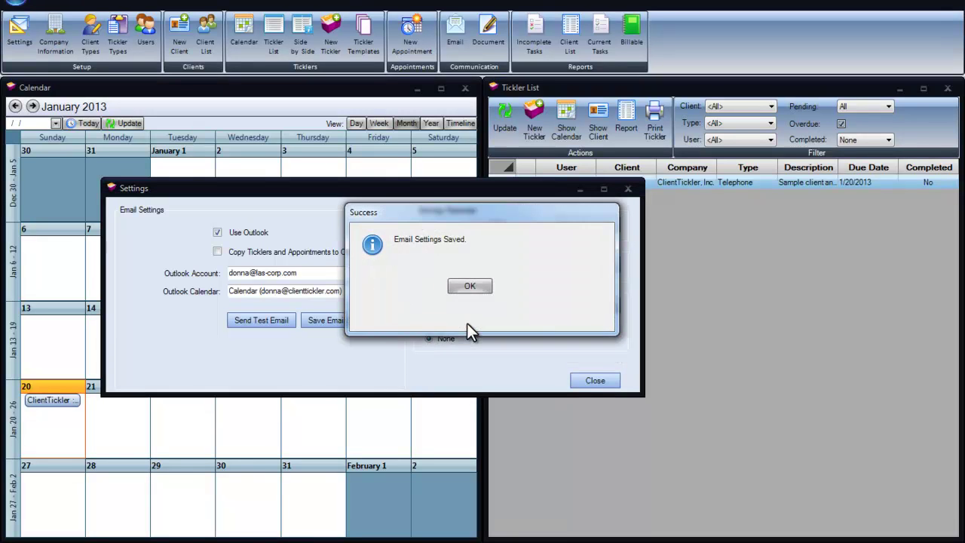
click(470, 290)
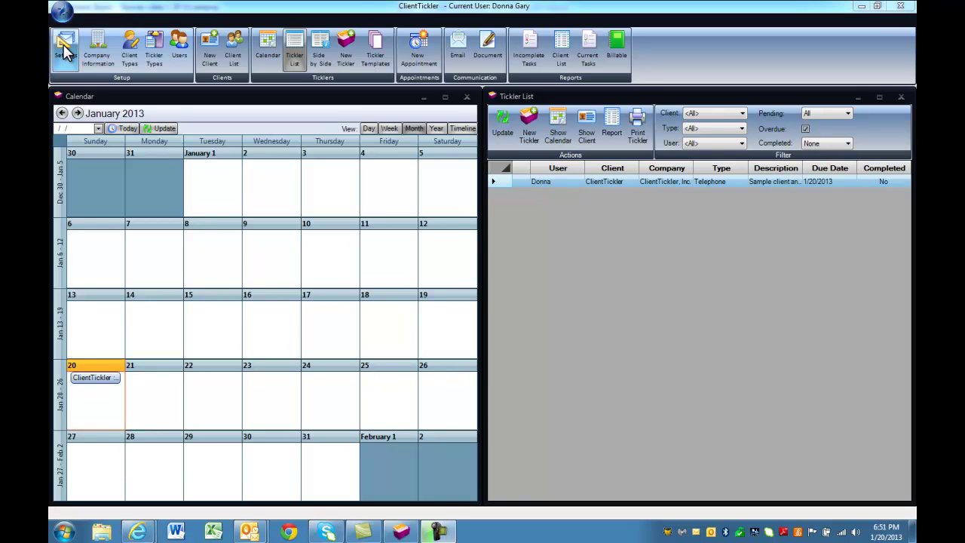
Save the client-type colour coding preference and close the Settings window.
click(65, 49)
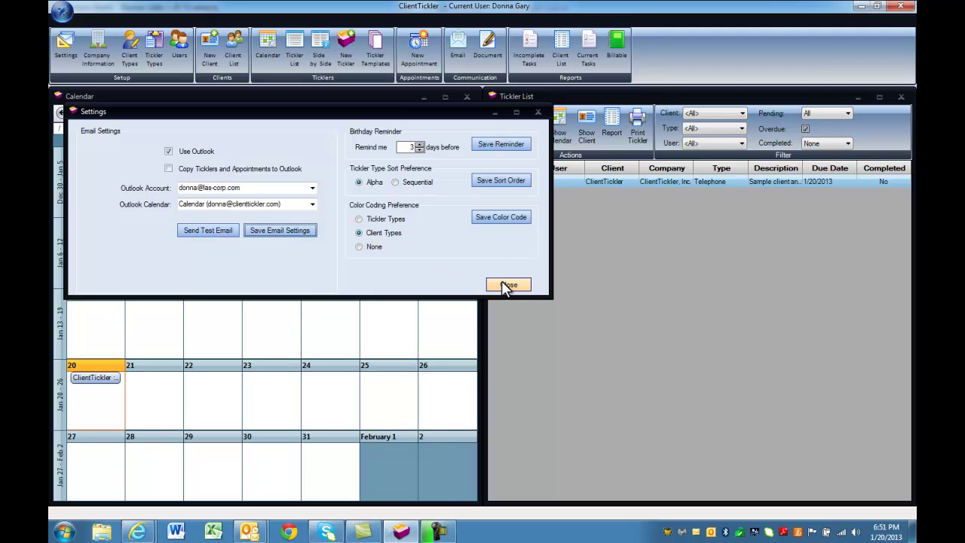
click(511, 219)
click(507, 286)
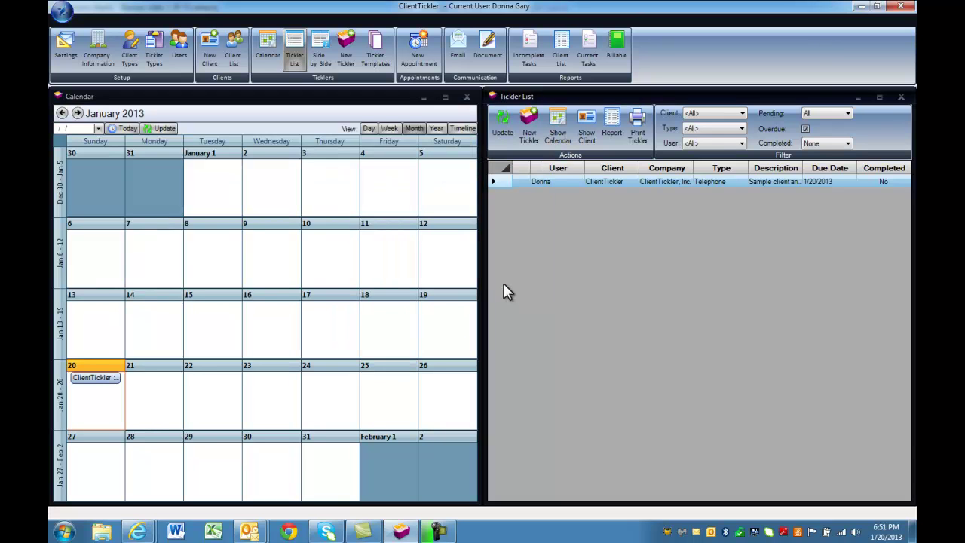
Keep United States as the country in the company address of Company Information.
click(100, 58)
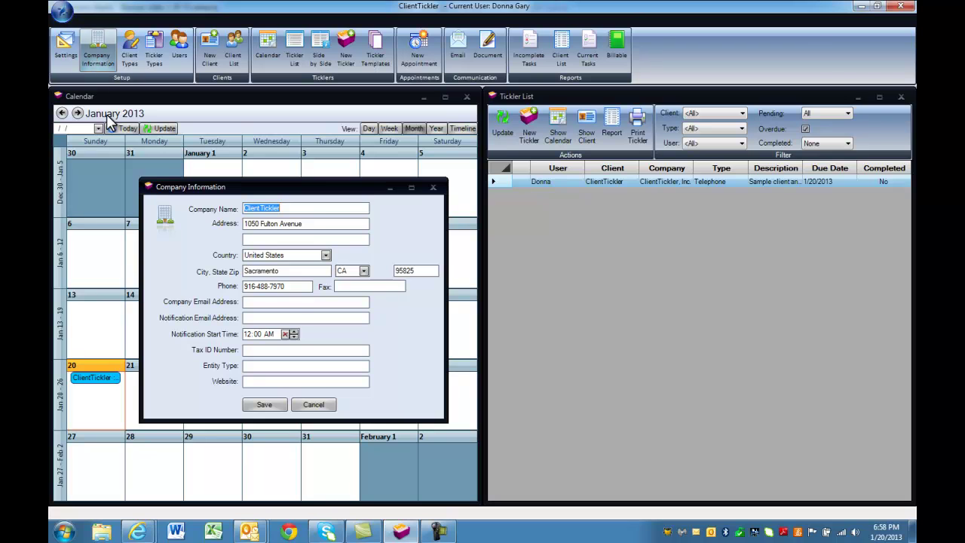
click(311, 223)
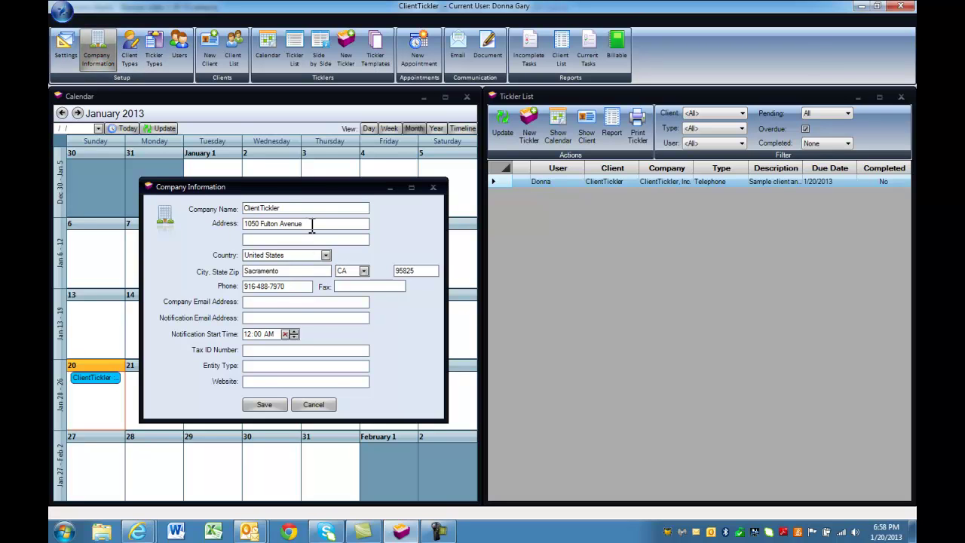
click(302, 256)
click(294, 264)
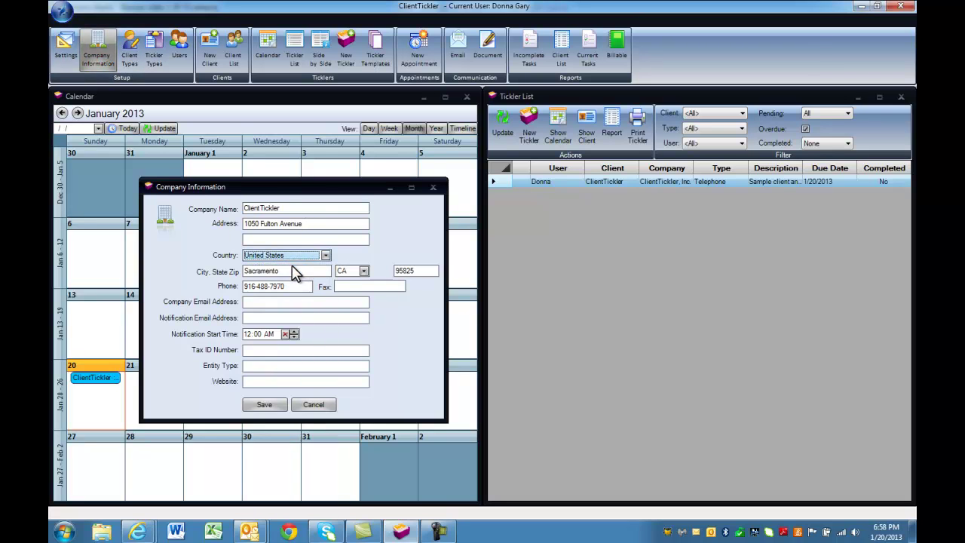
Enter the company and notification e-mail addresses, set a 7 AM notification start, and save.
click(269, 302)
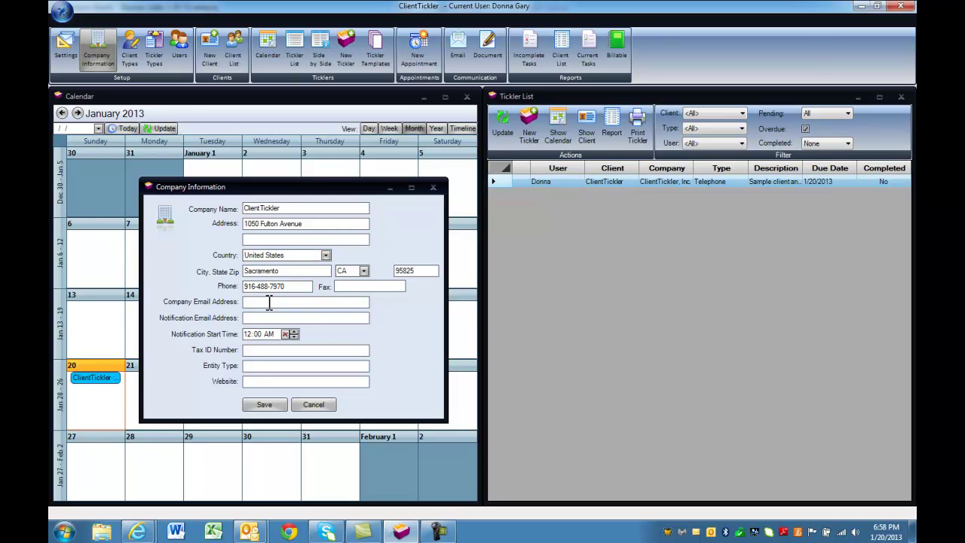
click(266, 317)
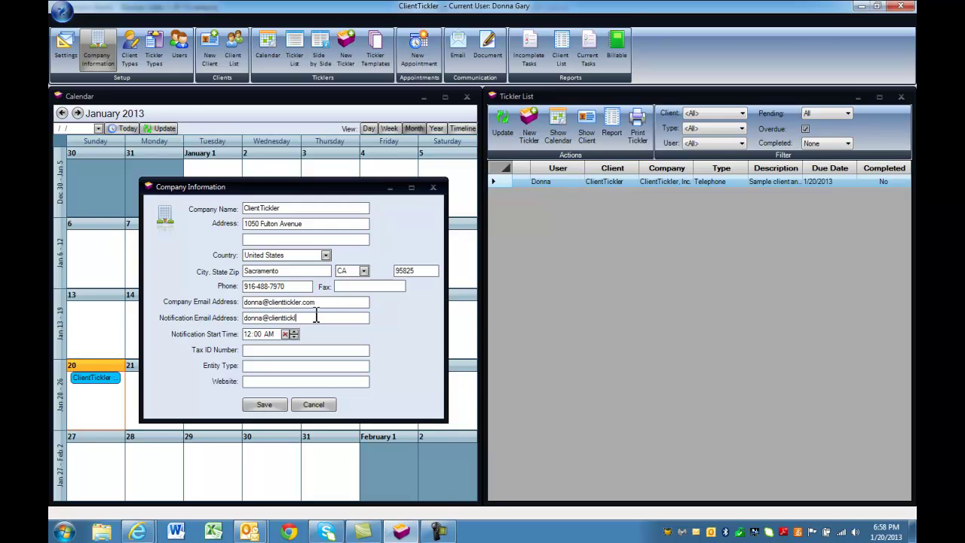
key(Tab)
text(7)
text(0)
click(264, 406)
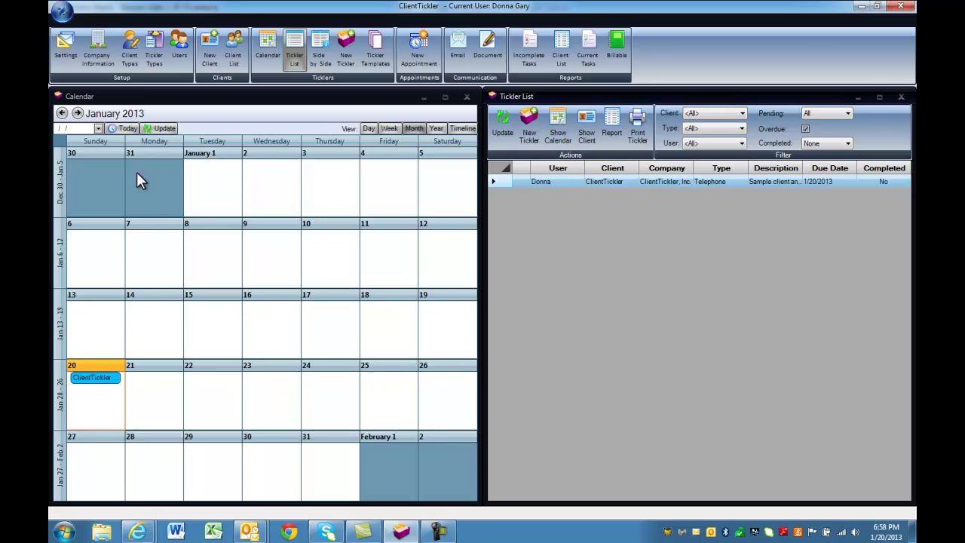
Resave the Clients client type with its Yellow colour.
click(131, 59)
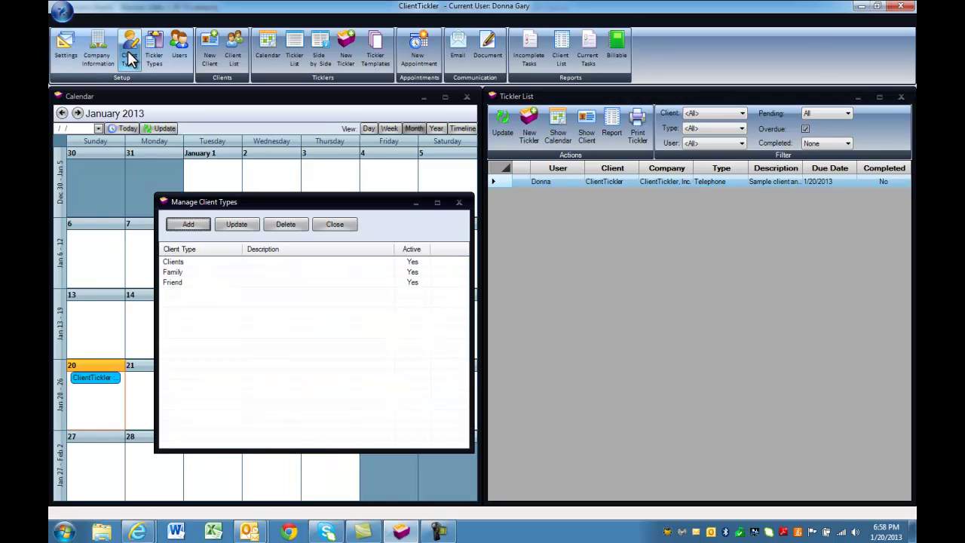
click(181, 261)
click(236, 224)
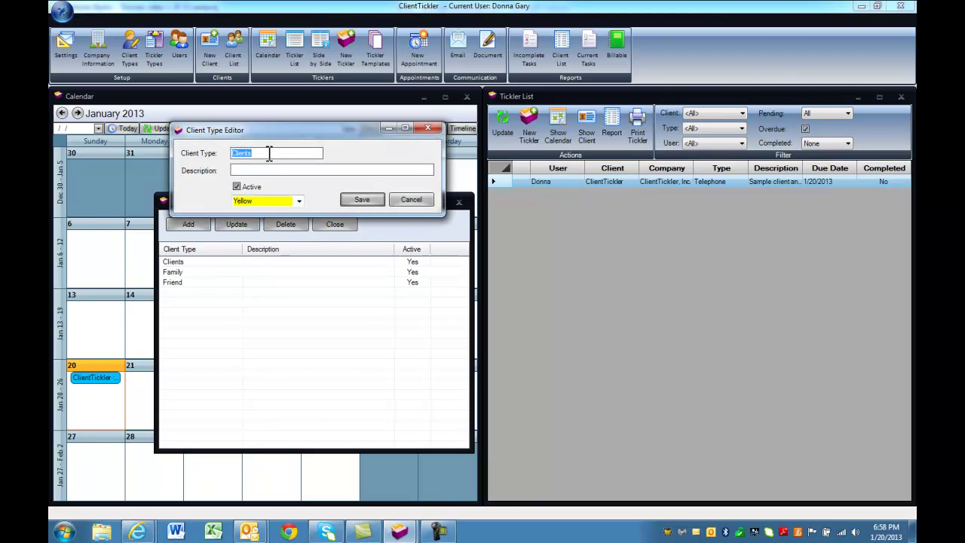
click(297, 201)
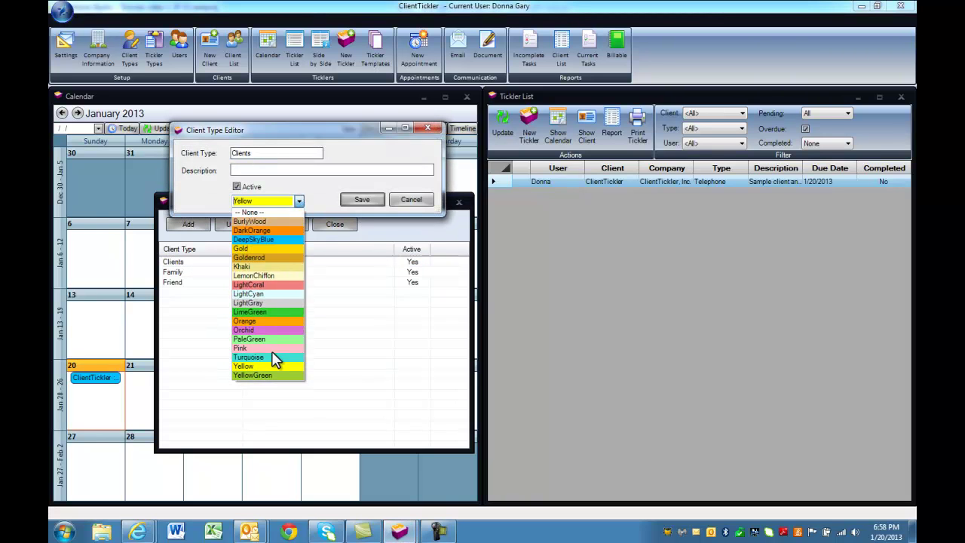
click(266, 367)
click(355, 199)
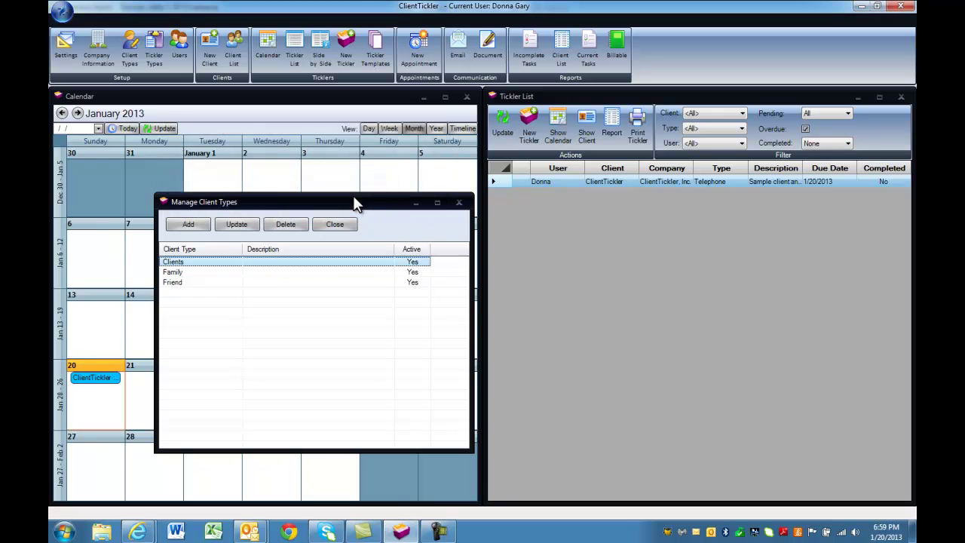
Add an Employees client type coloured LightCyan and close the client types list.
click(190, 224)
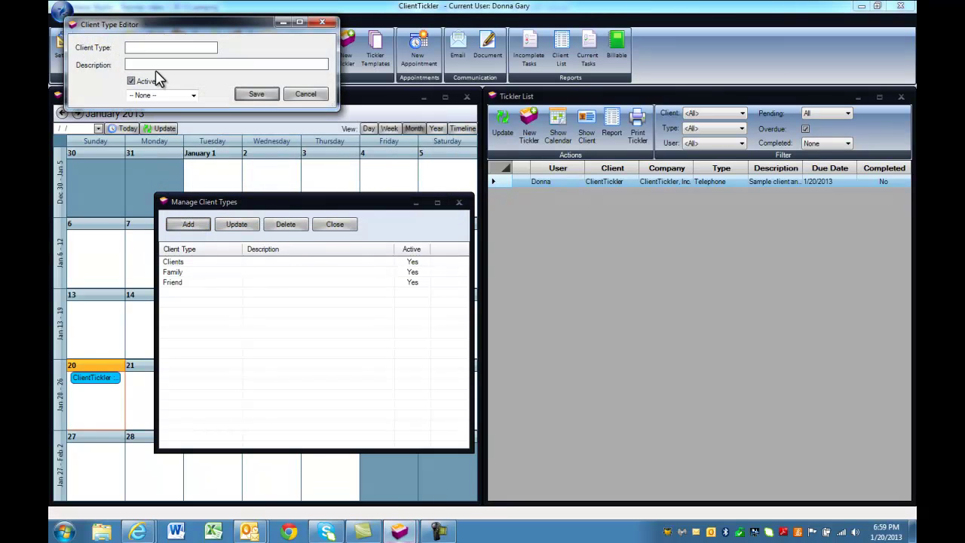
click(193, 95)
click(165, 188)
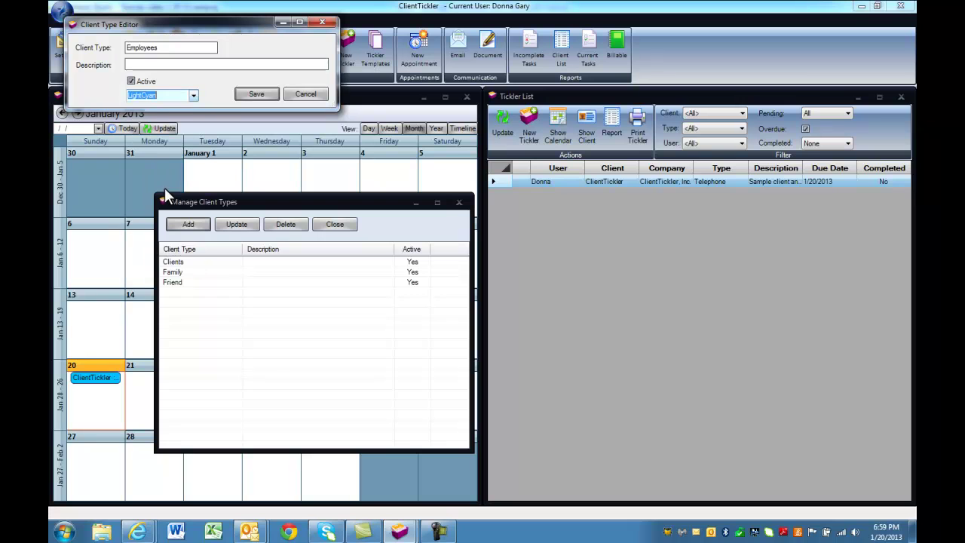
click(253, 95)
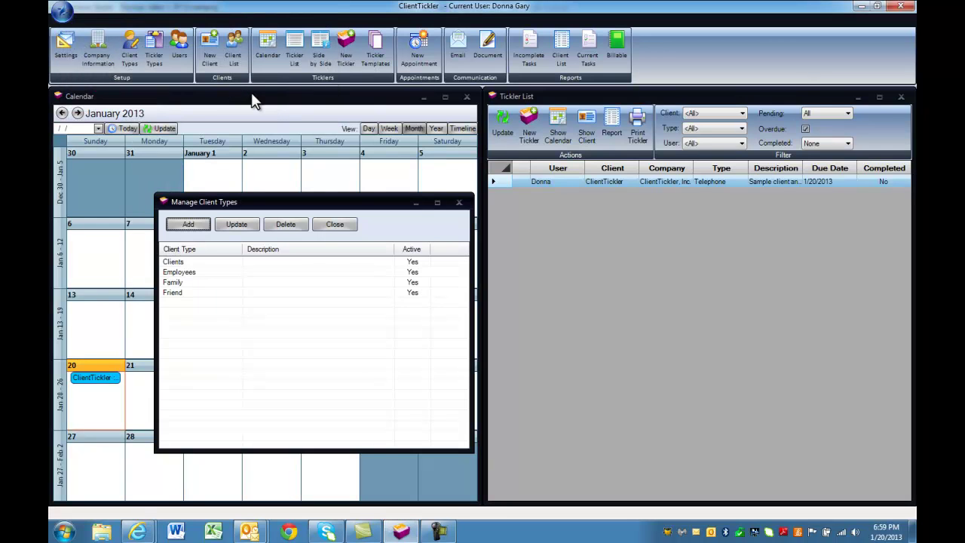
click(328, 224)
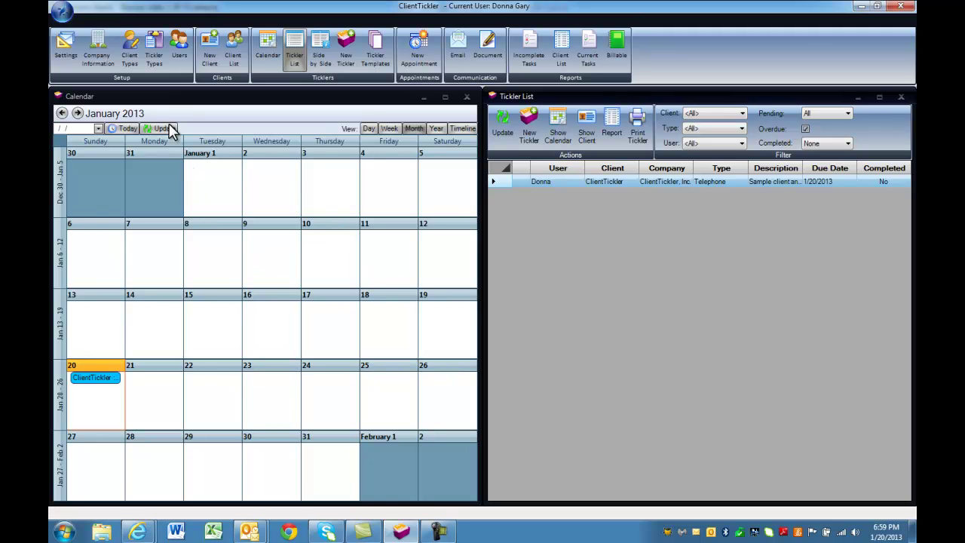
Create an 'Appointments' tickler type and close the tickler types list.
click(156, 61)
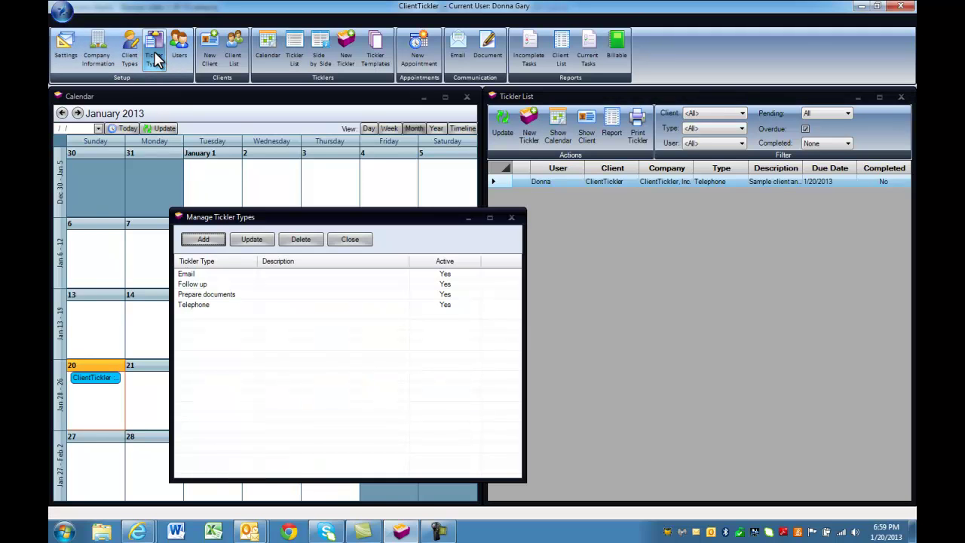
click(209, 243)
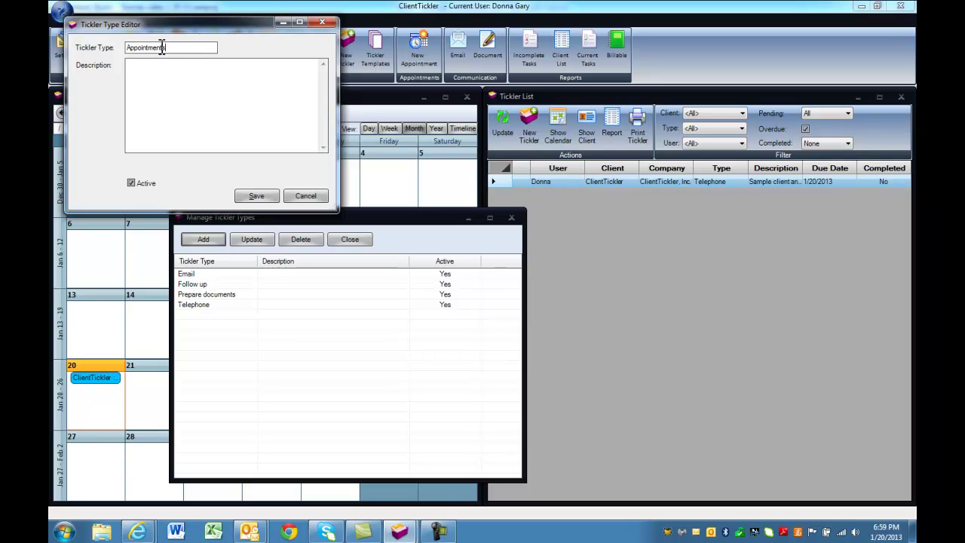
text(Appointments)
click(256, 195)
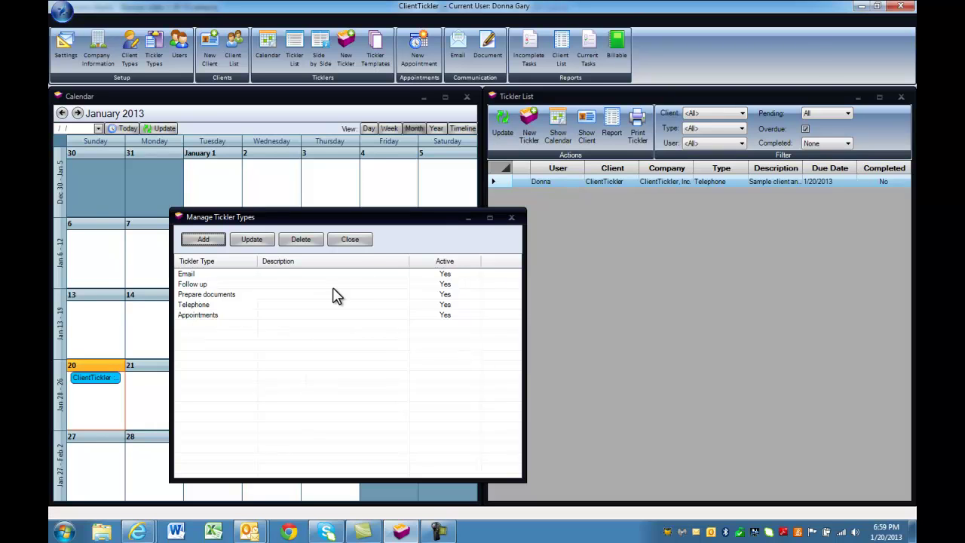
click(362, 241)
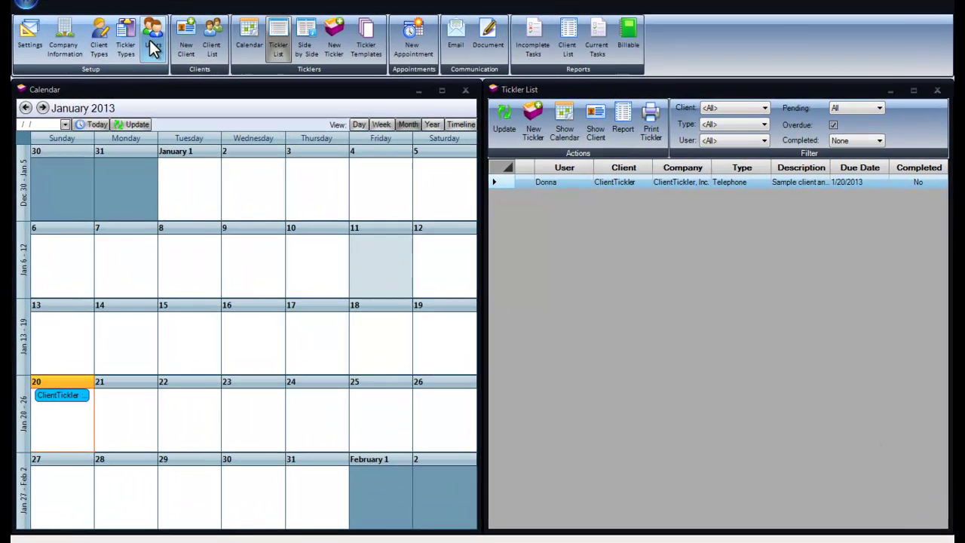
Add a new user with first name, last name and user name filled in.
click(176, 46)
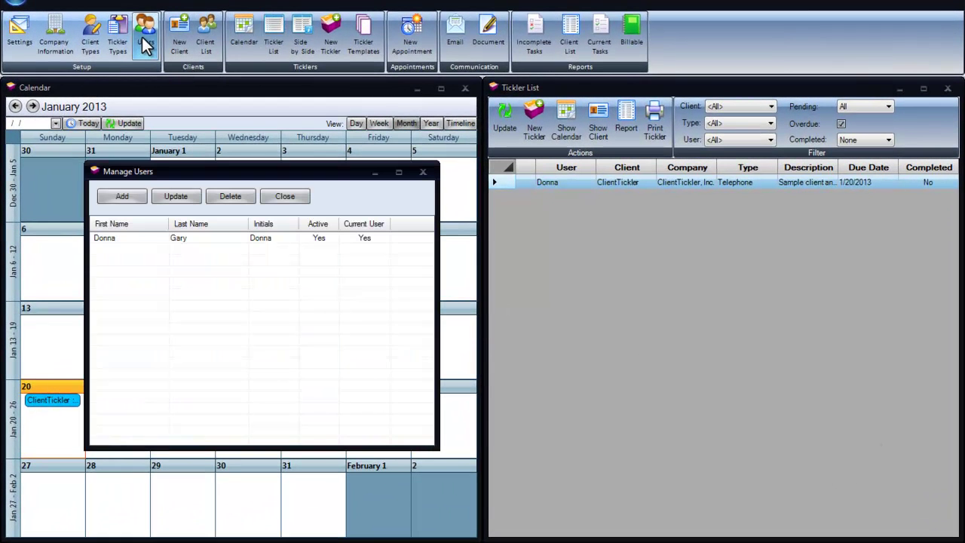
click(132, 194)
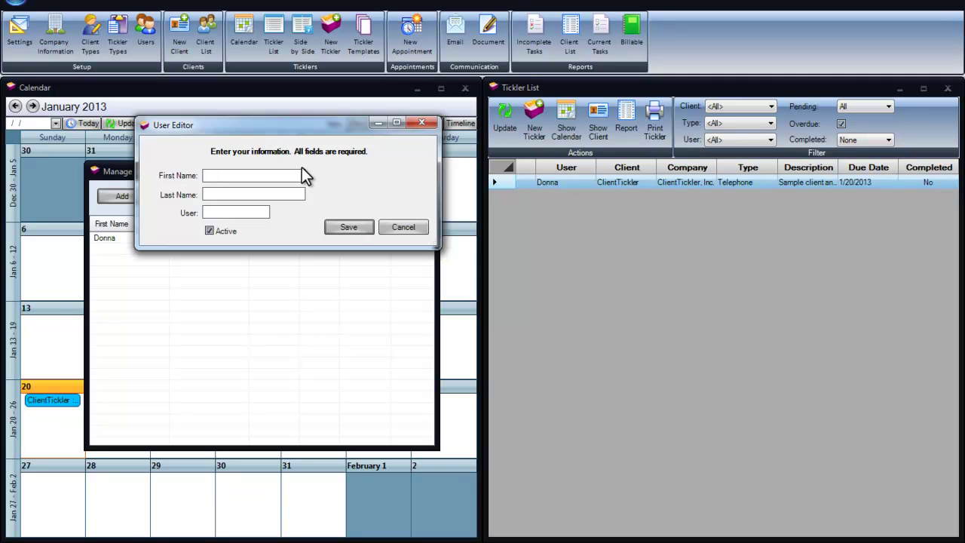
key(Tab)
key(Tab)
text(Blake)
click(347, 228)
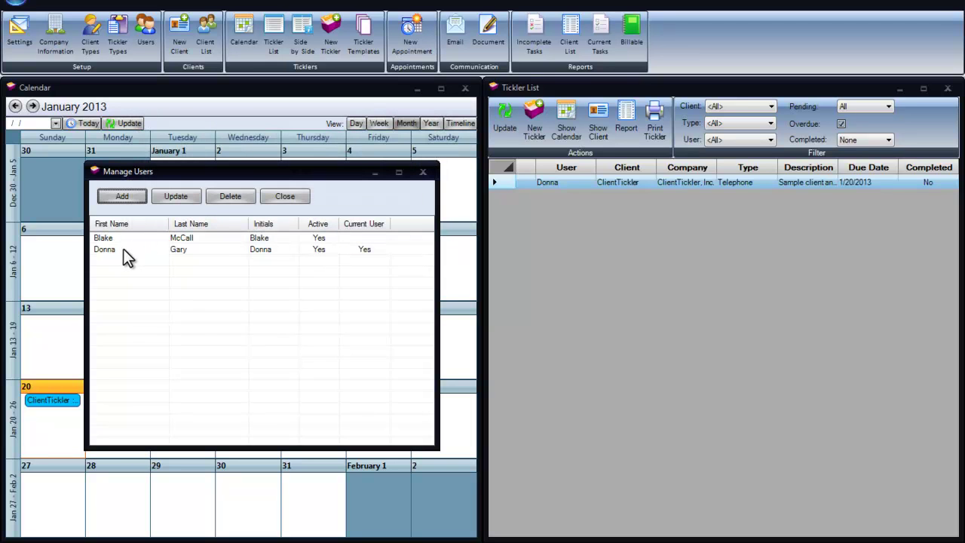
Attempt to switch the default user, dismiss the missing-user error, cancel, and close Manage Users.
click(123, 248)
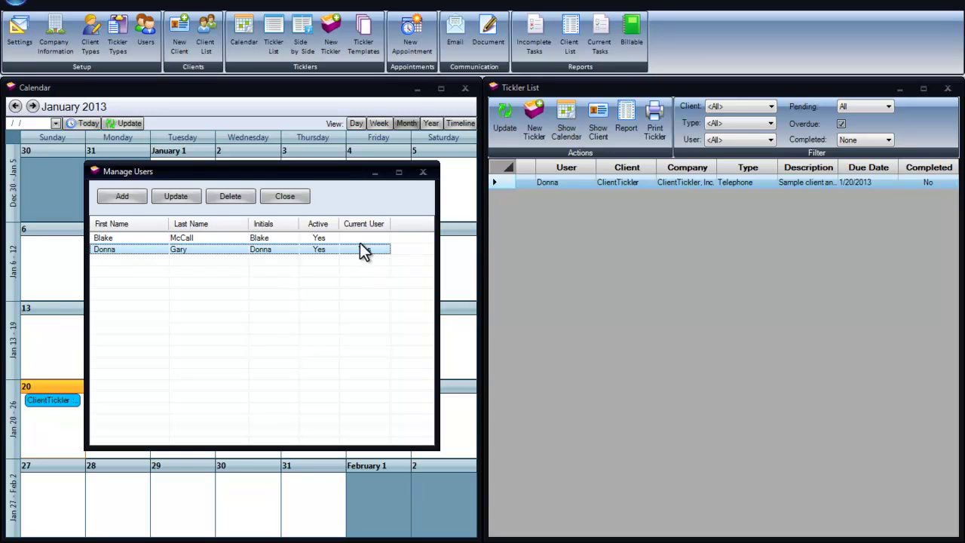
click(17, 4)
mouse_move(36, 74)
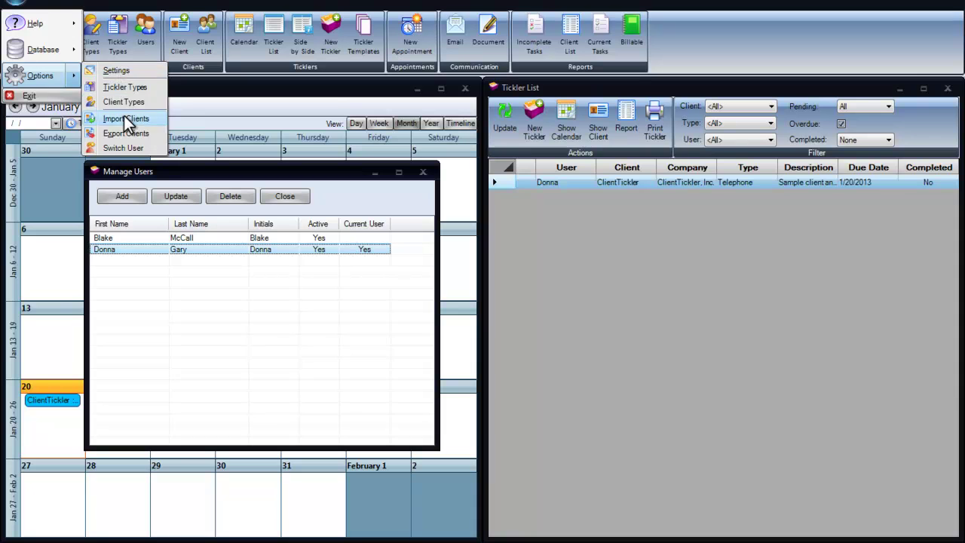
click(126, 148)
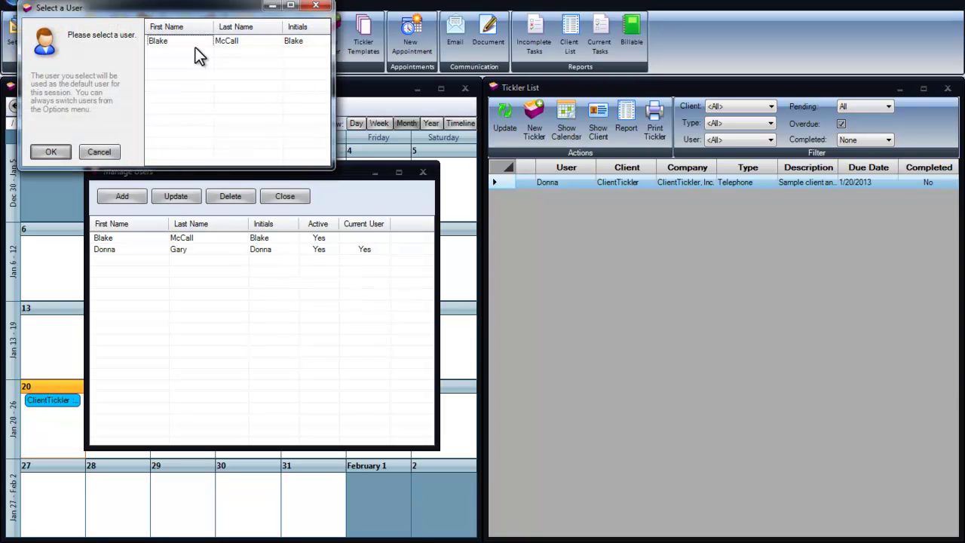
click(51, 151)
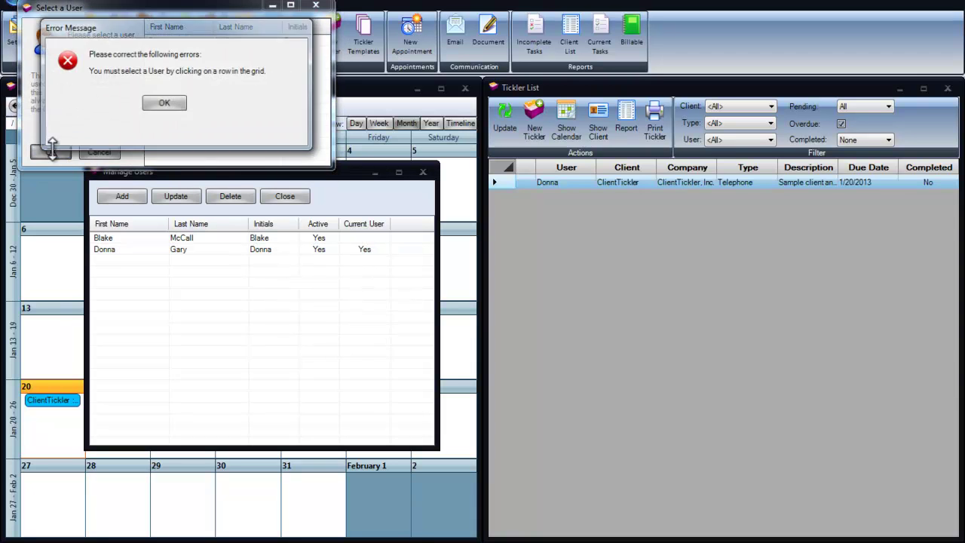
click(163, 103)
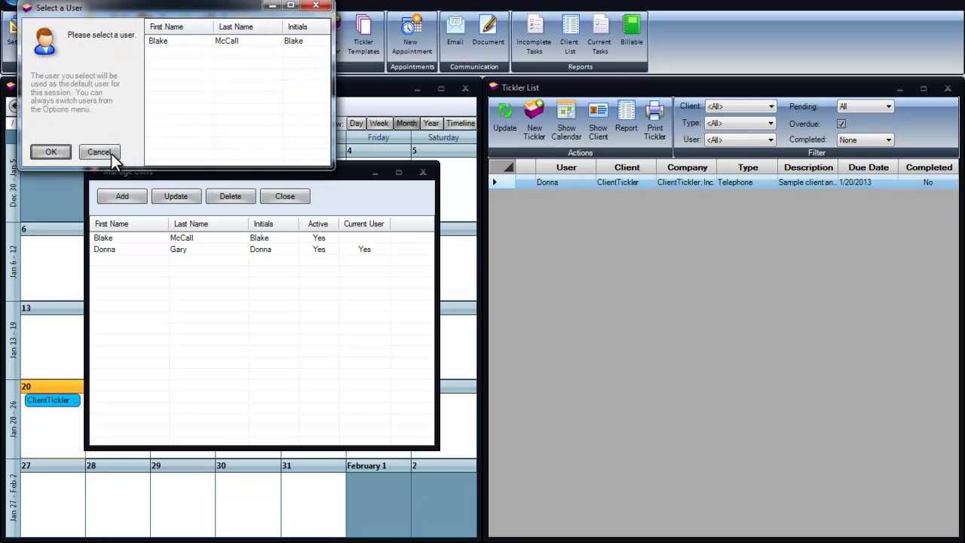
click(98, 152)
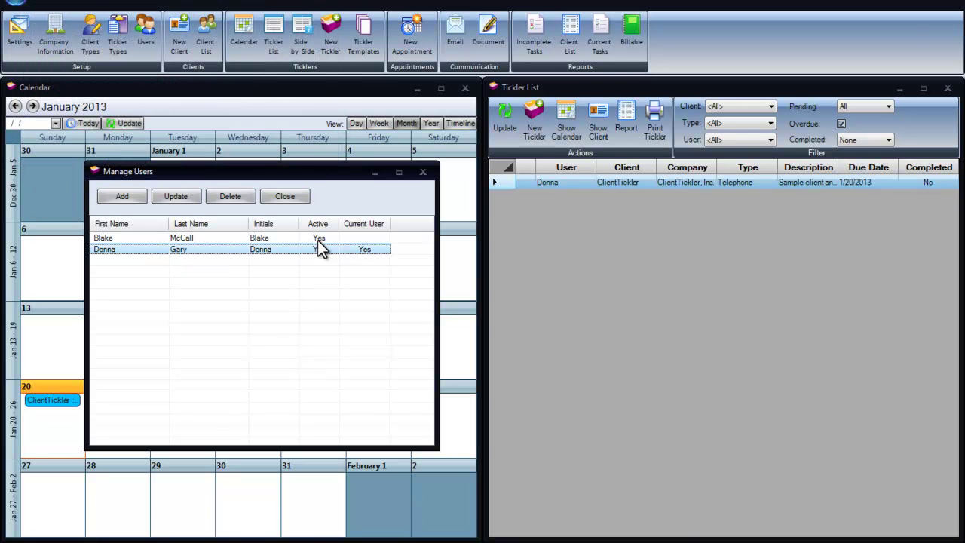
click(292, 196)
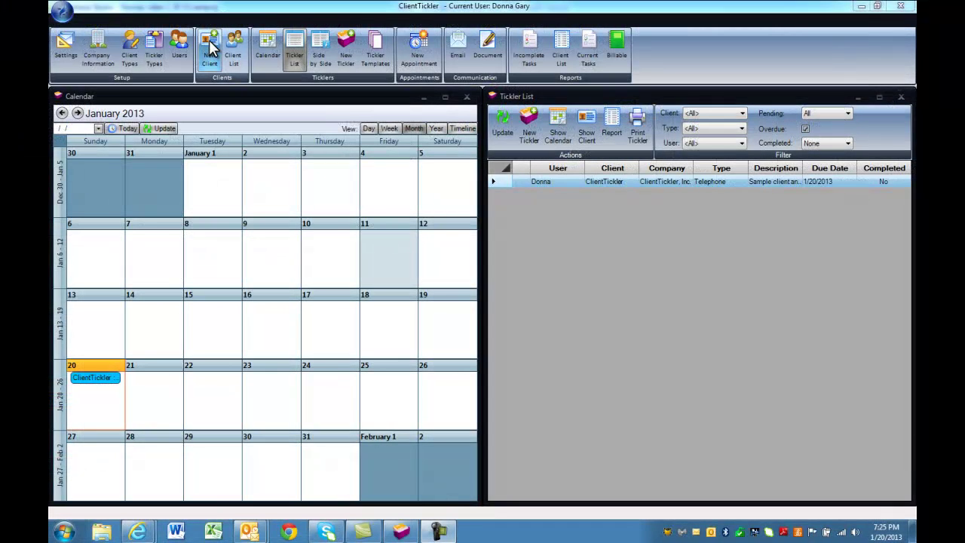
Enter a new Silky Oaks client of type Family with an office phone and household notes.
click(211, 49)
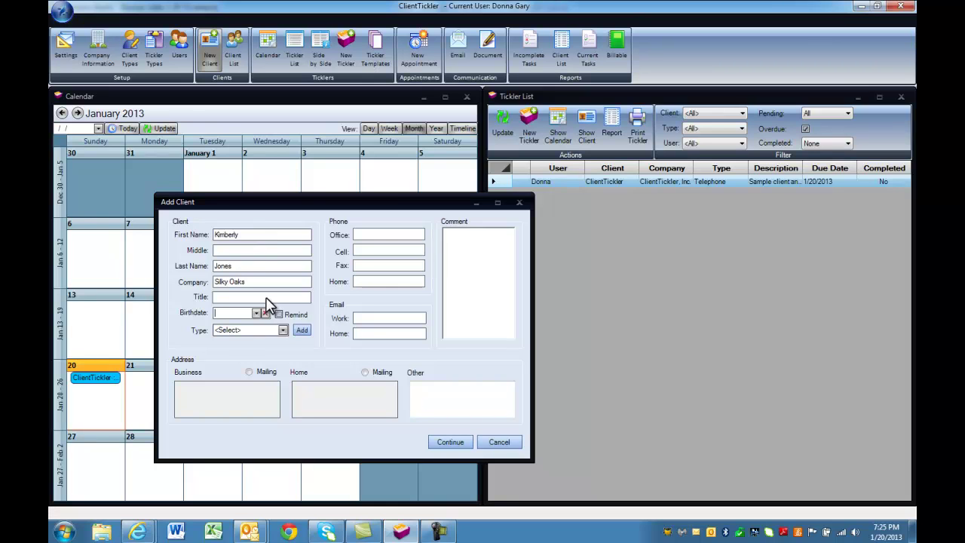
click(282, 329)
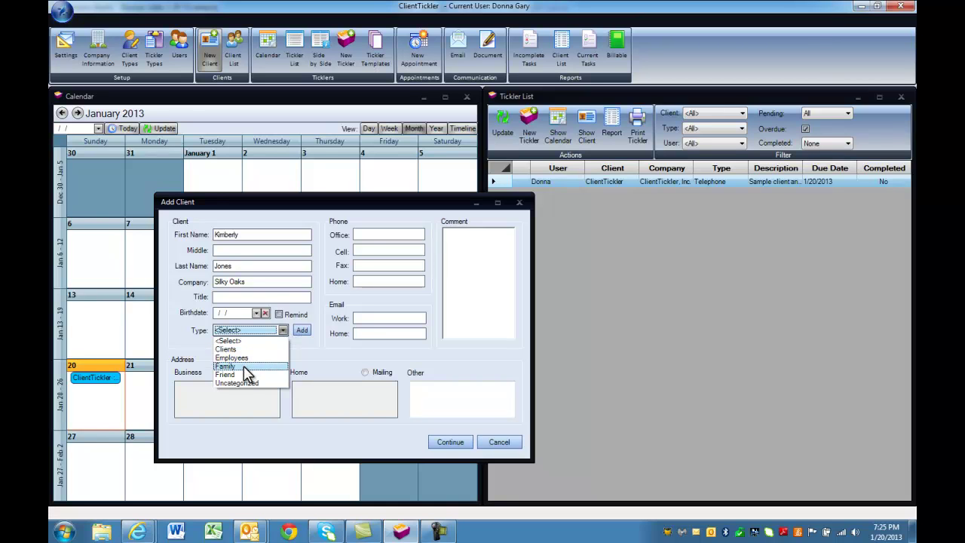
click(248, 367)
click(368, 237)
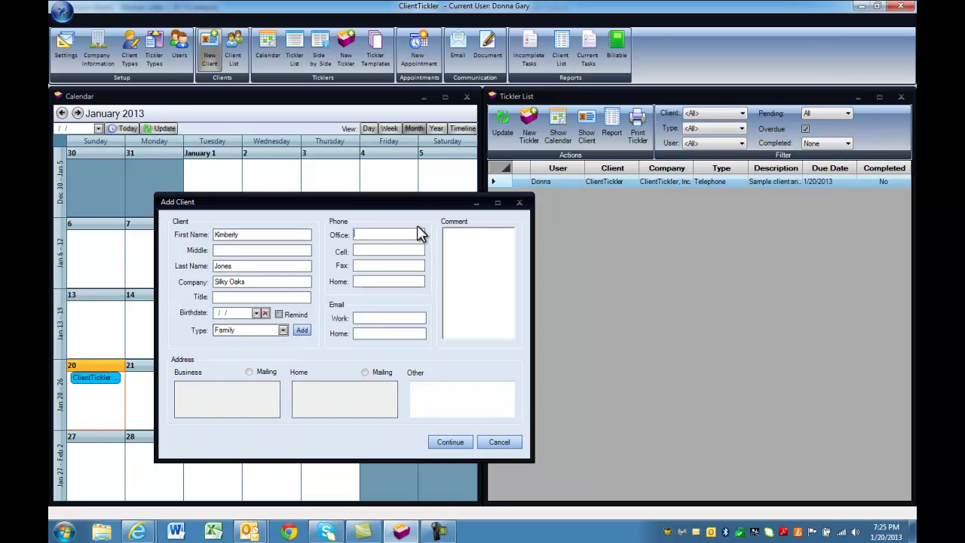
click(426, 388)
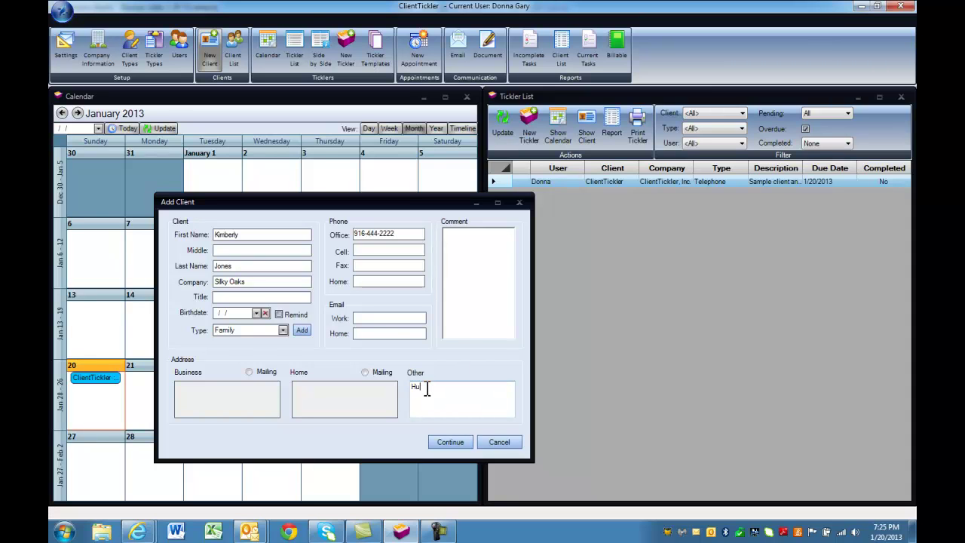
text(Husband: james)
Create a Follow up tickler due 1/22/2013 to call re appointment for preparation of documents.
click(453, 443)
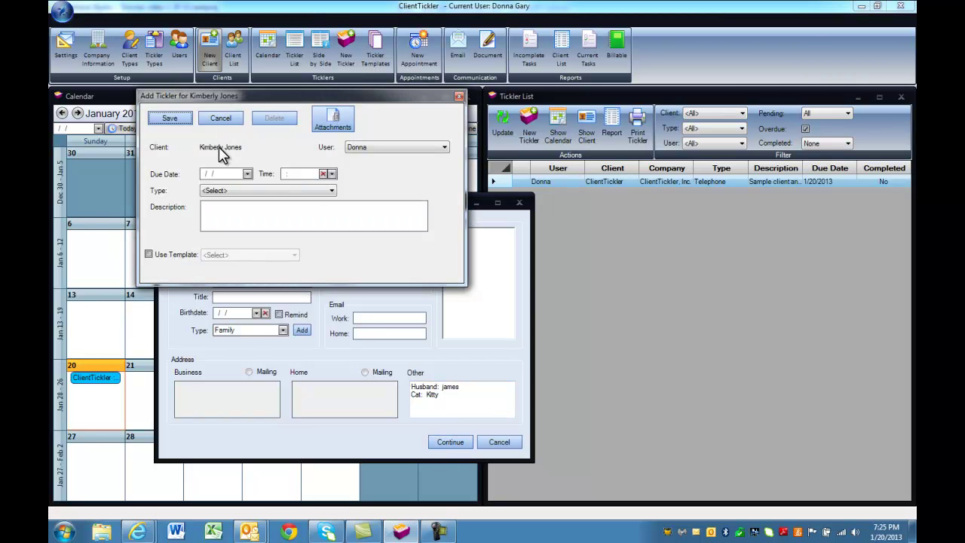
click(444, 147)
click(444, 147)
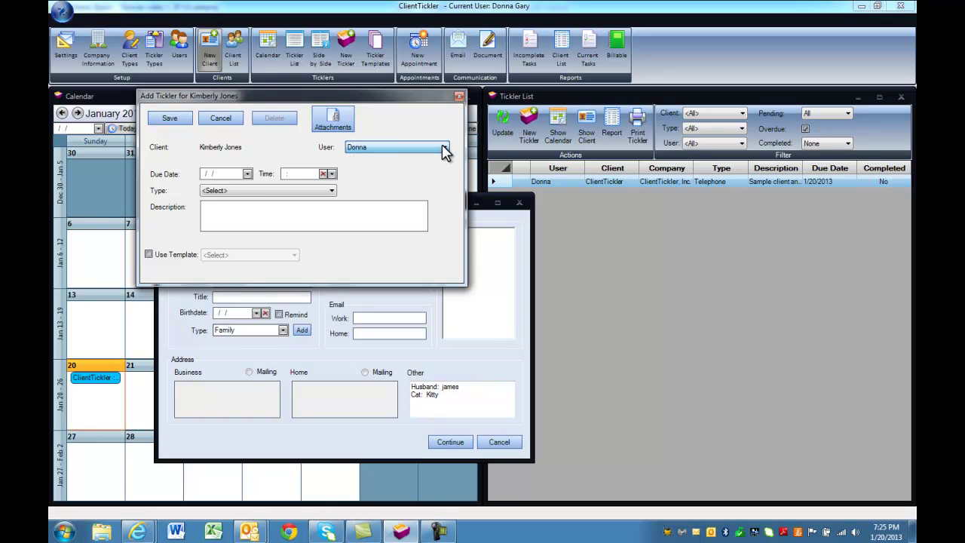
click(248, 174)
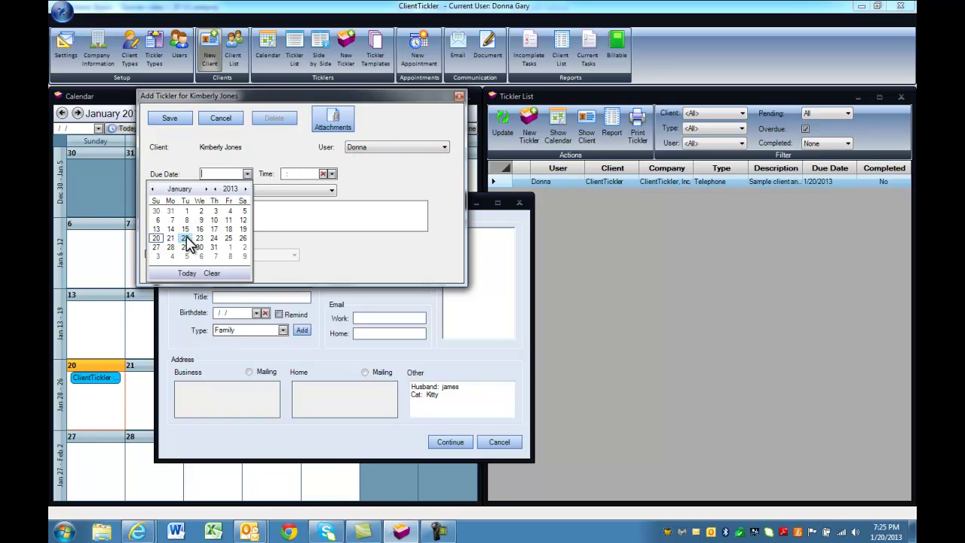
click(190, 244)
click(233, 189)
click(224, 219)
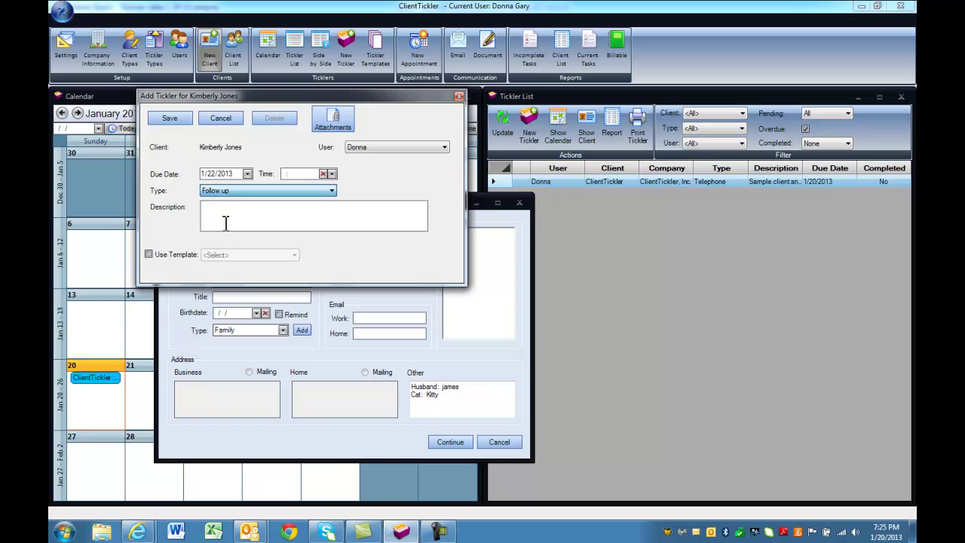
click(220, 211)
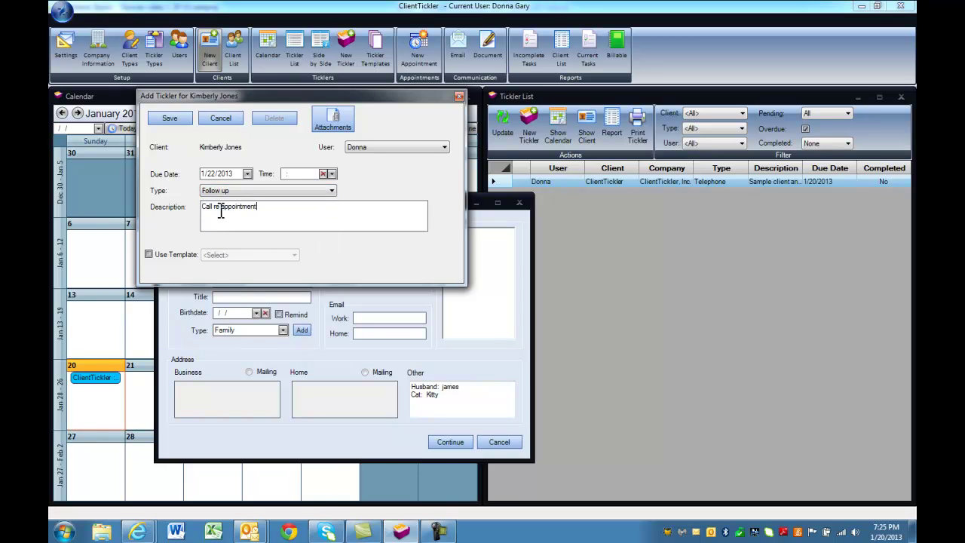
text(r preparation of documents)
click(179, 121)
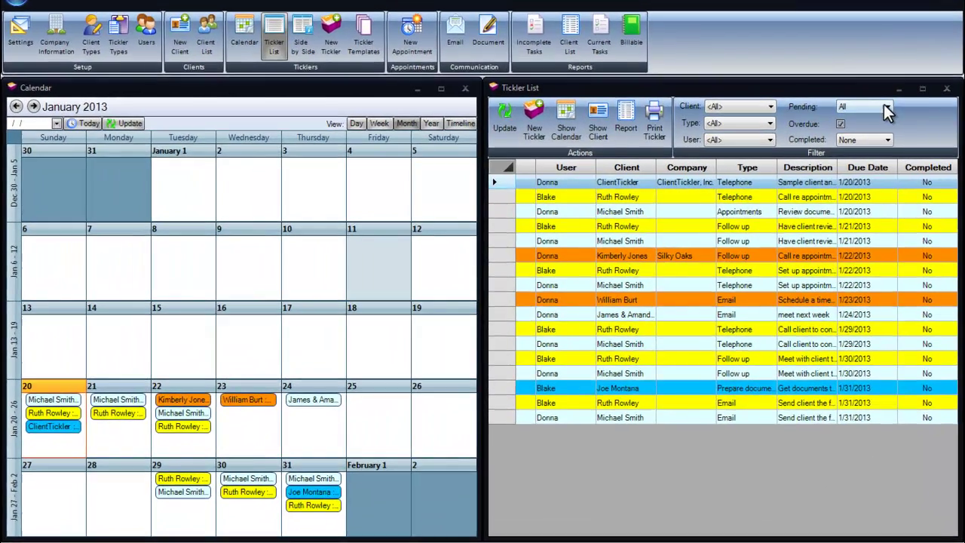
Set the Pending filter to 1 Week after briefly trying 1 Day.
click(844, 112)
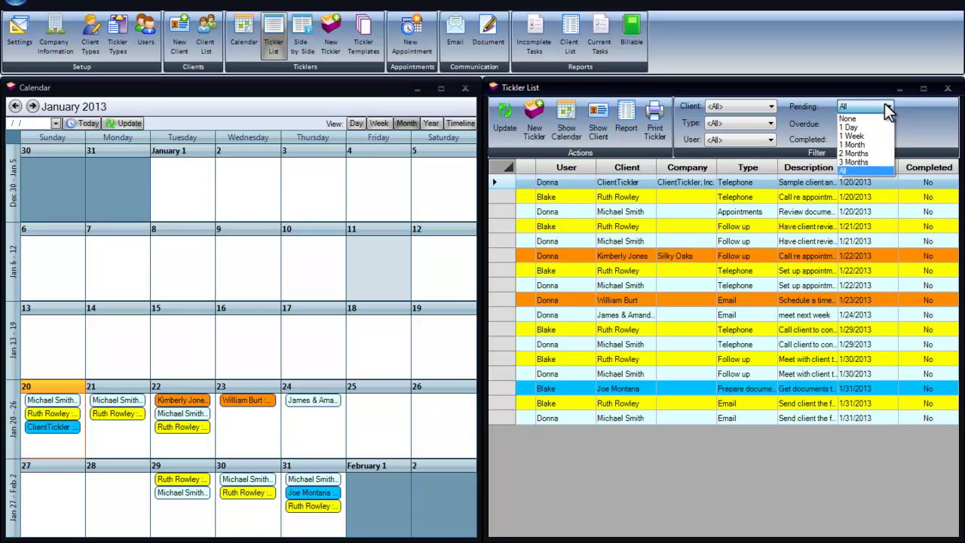
click(856, 126)
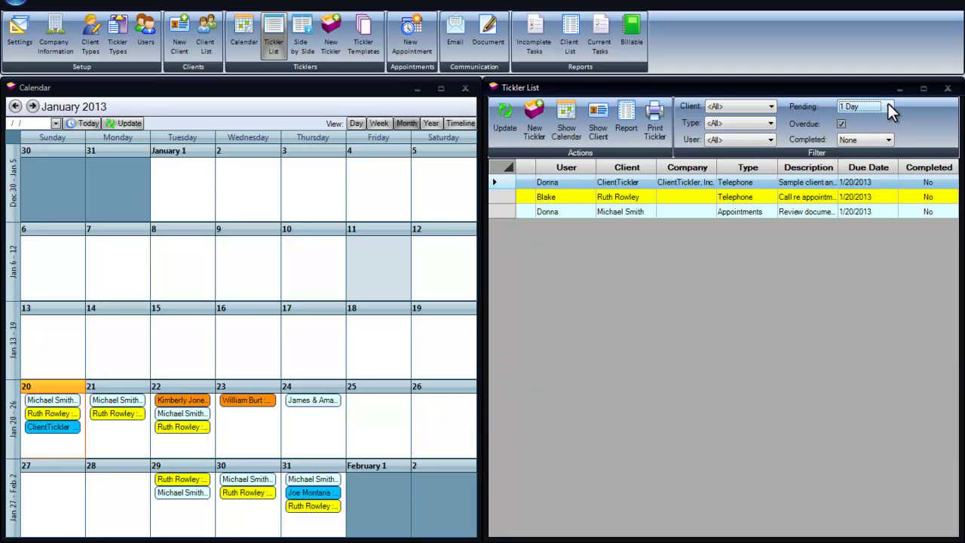
click(888, 106)
click(856, 136)
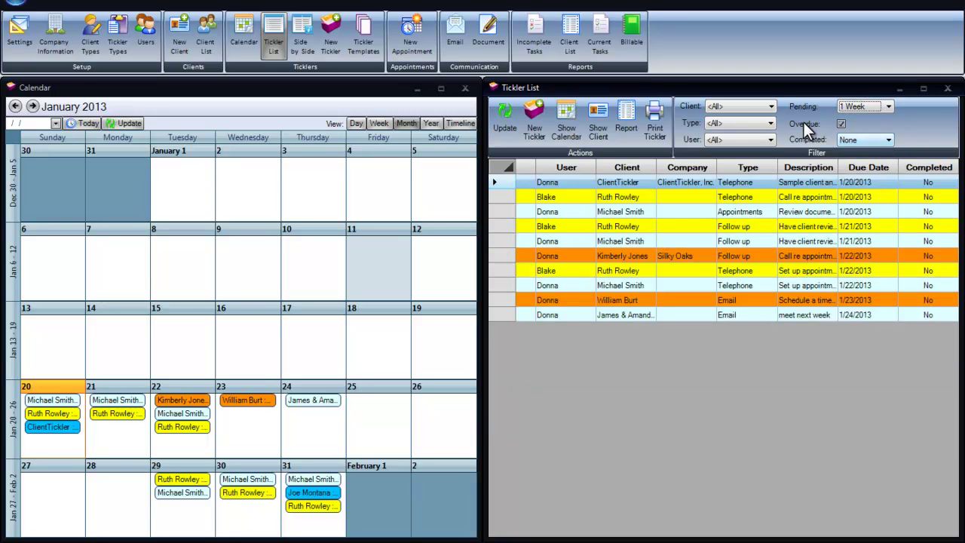
Try a single-client filter, switch back to all clients, and preview the tickler report.
click(772, 106)
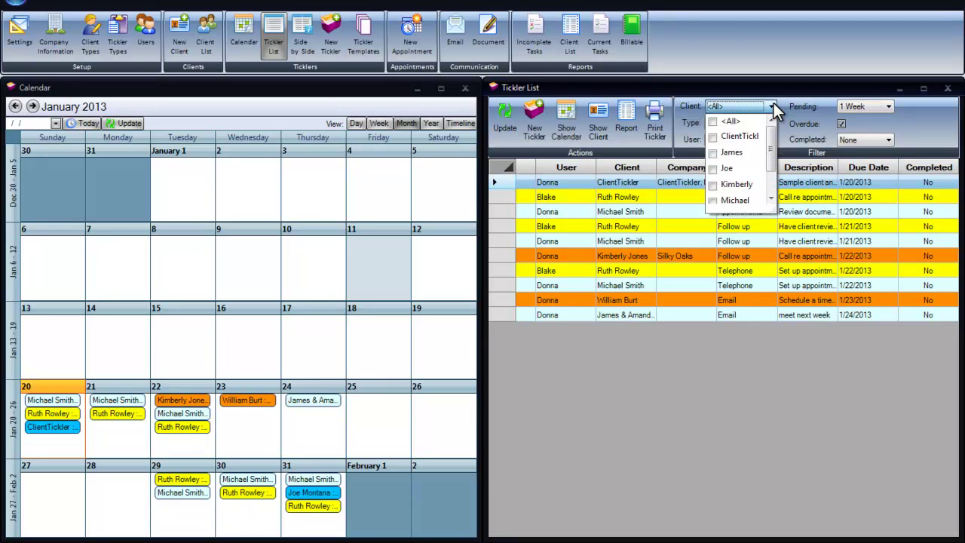
click(712, 152)
click(730, 387)
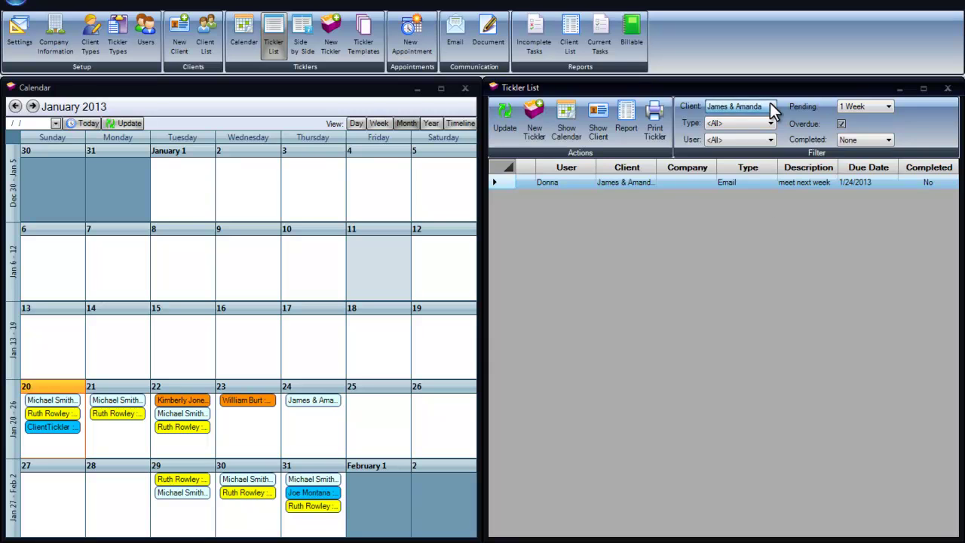
click(770, 106)
click(712, 122)
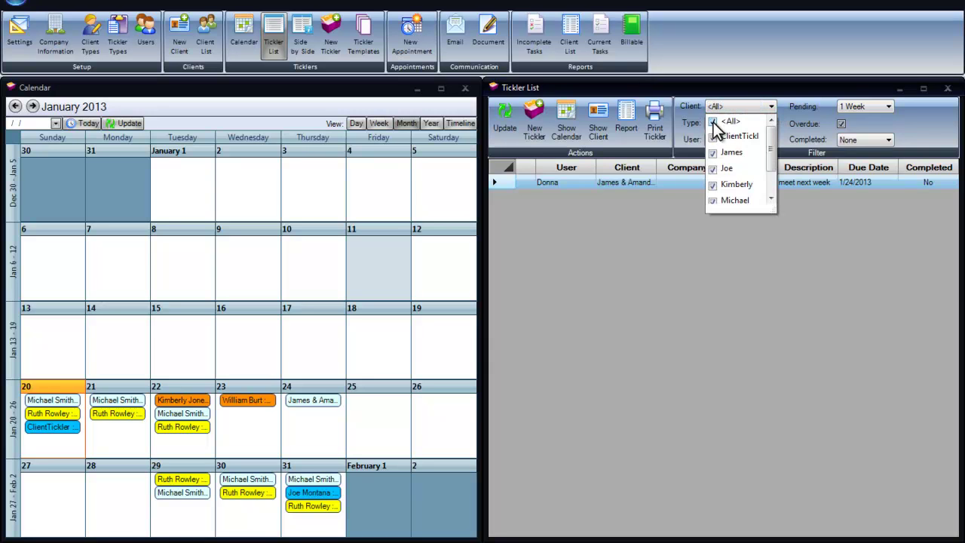
click(707, 346)
click(657, 110)
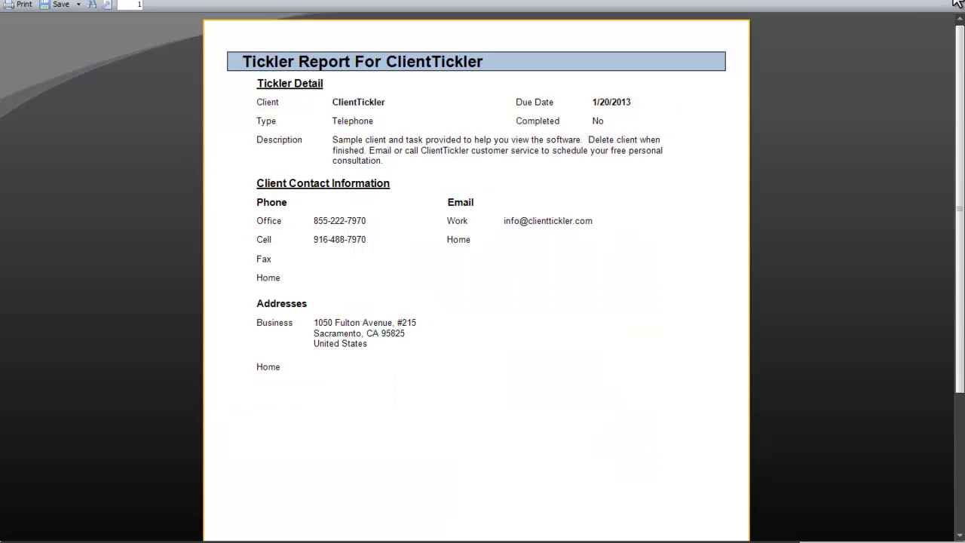
click(957, 3)
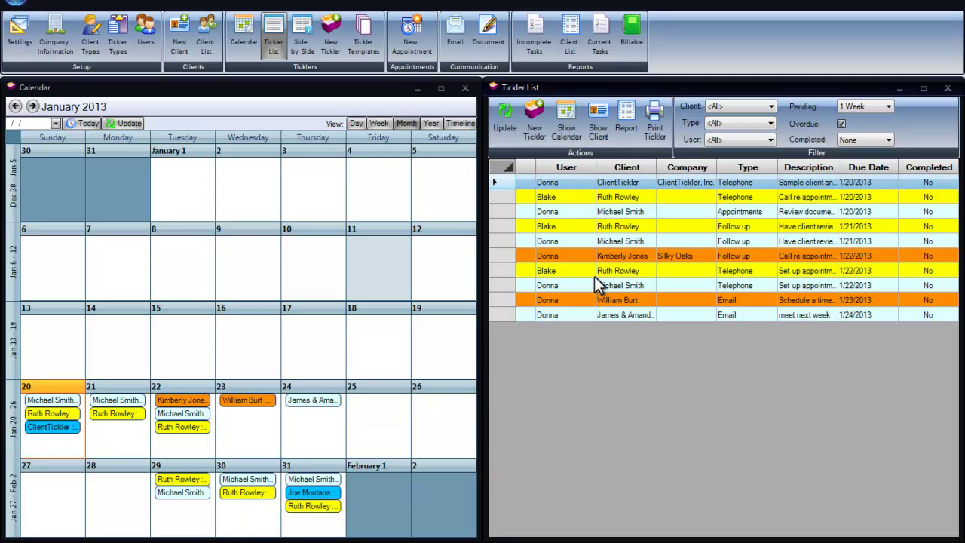
Cycle the calendar through day, week and month views, ending on January 2013 month view.
click(355, 125)
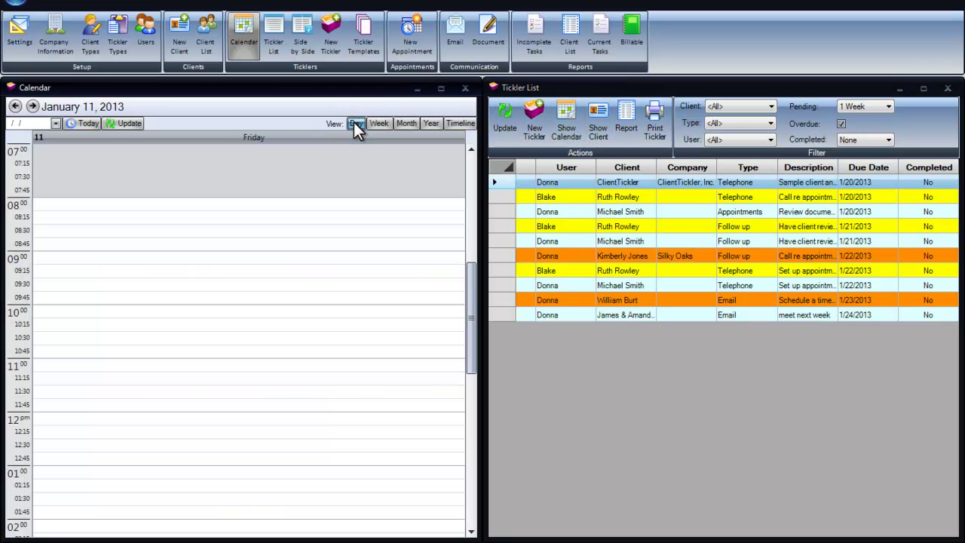
click(378, 125)
click(404, 123)
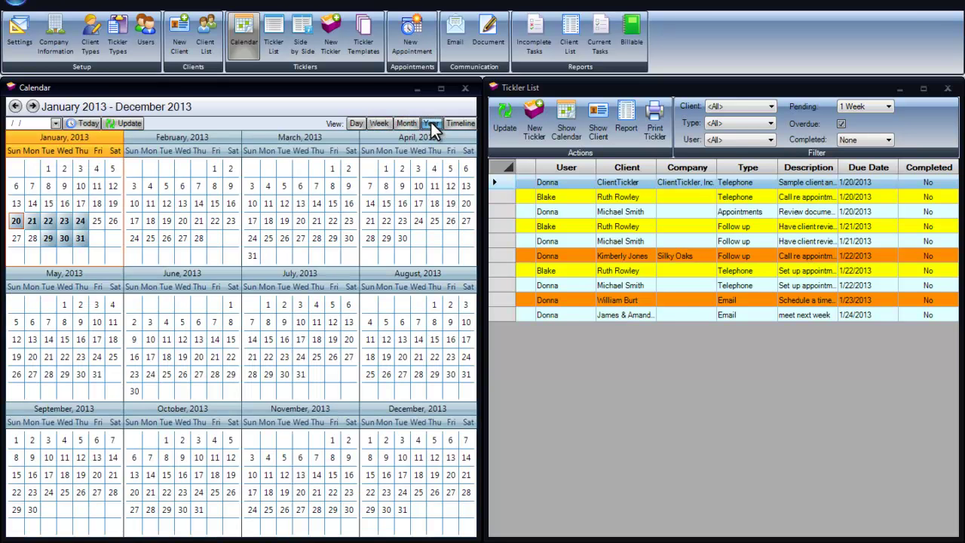
click(406, 124)
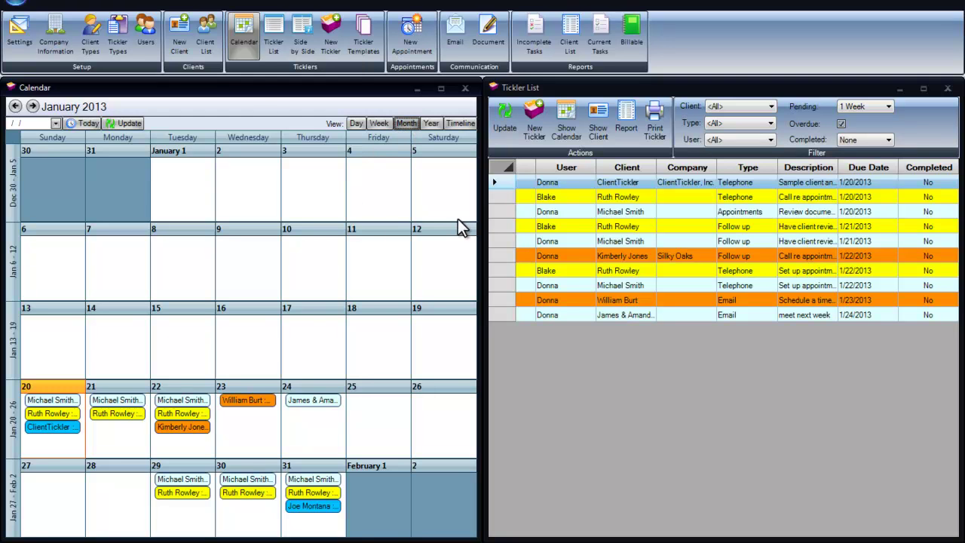
View the Client Report of companies, contacts, phones and client types, then close it.
click(535, 32)
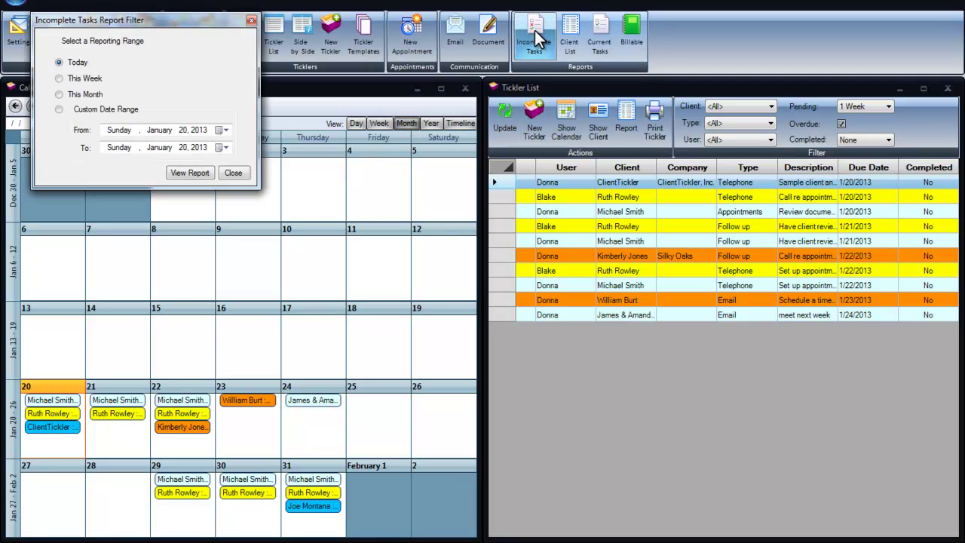
click(233, 173)
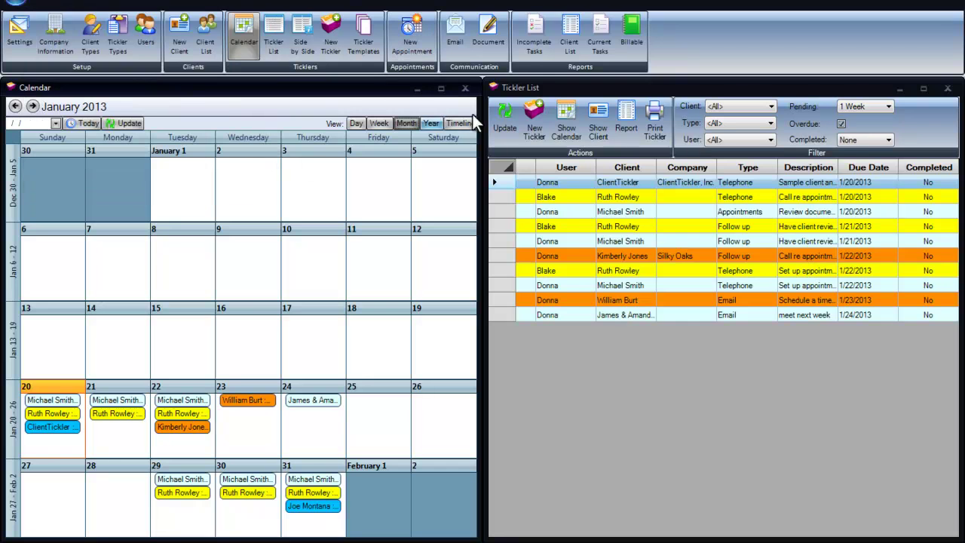
click(573, 38)
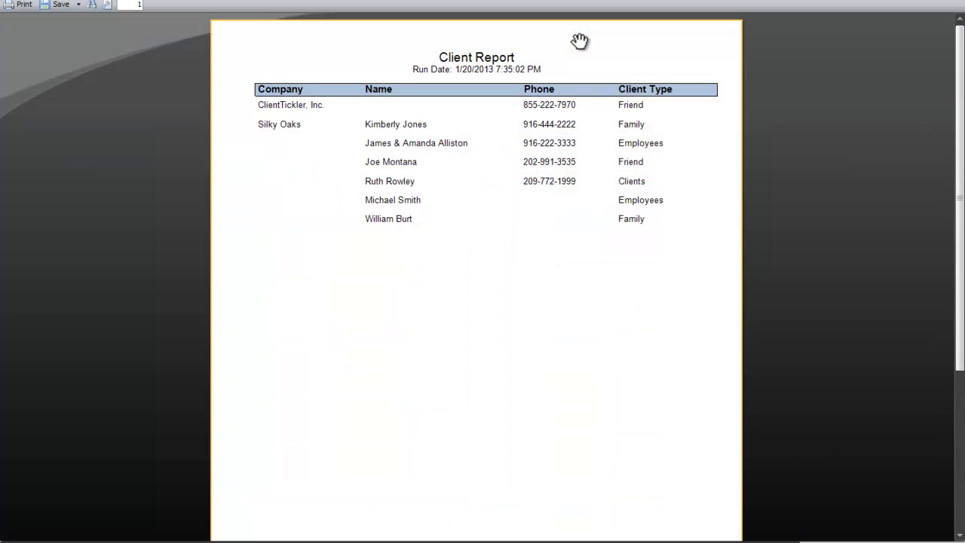
click(954, 3)
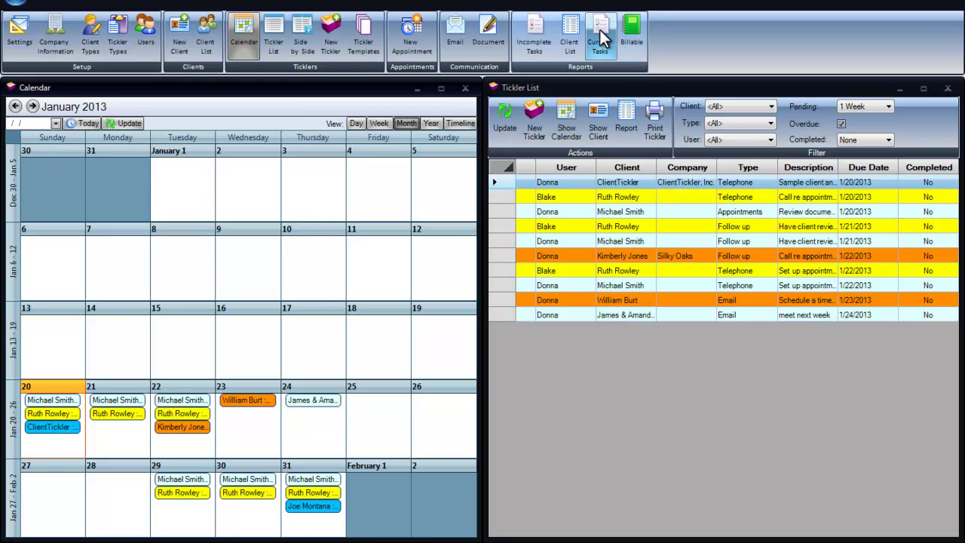
click(600, 38)
Complete the sample telephone tickler with next due date 1/21/2013 and save it.
click(267, 206)
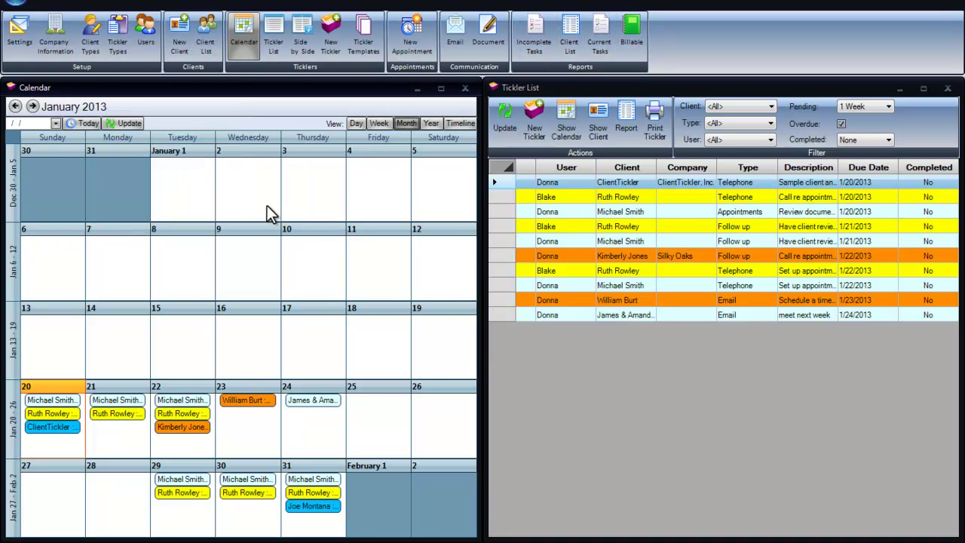
double_click(572, 182)
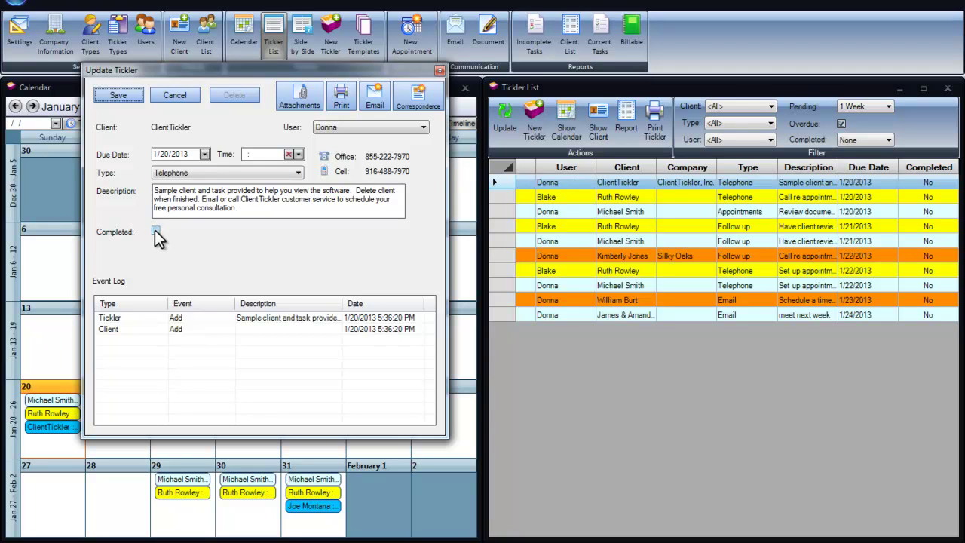
click(156, 230)
click(287, 232)
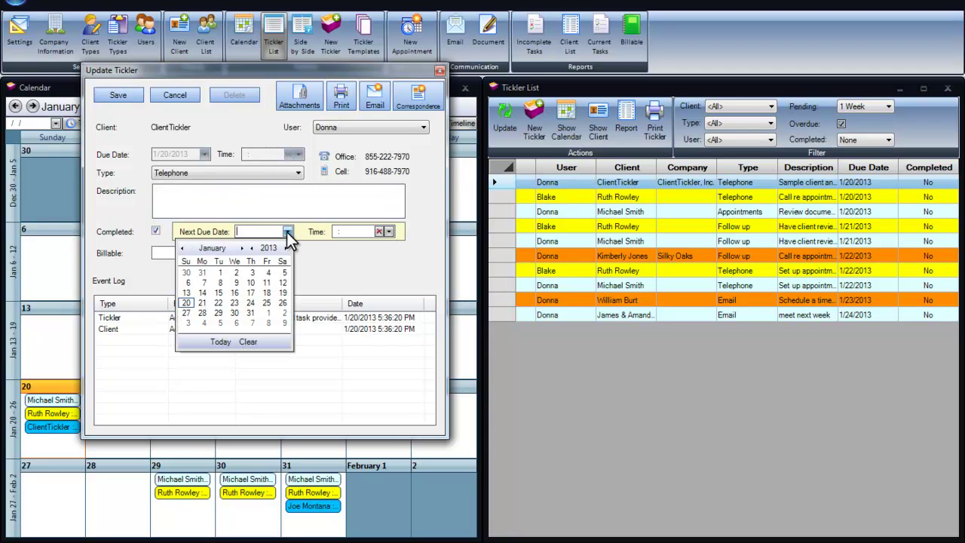
click(202, 302)
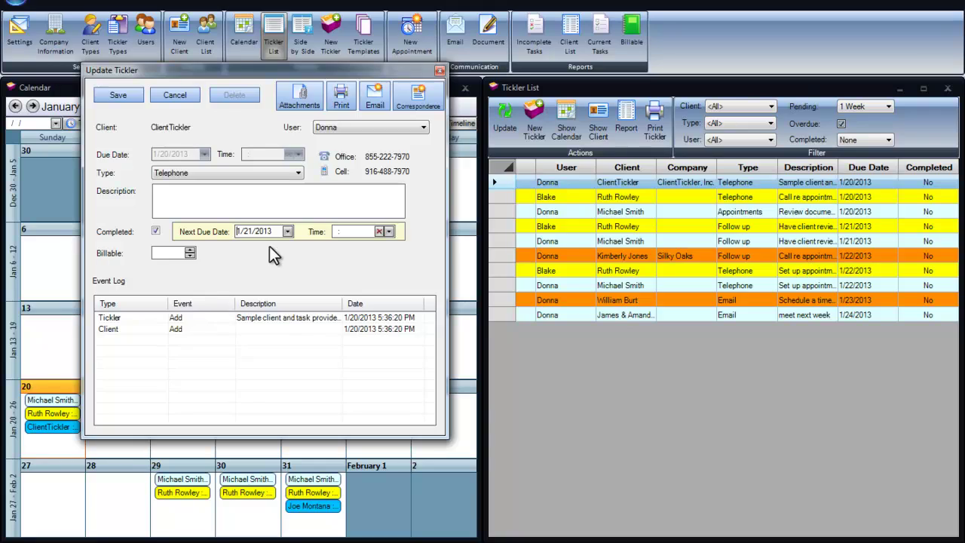
click(128, 95)
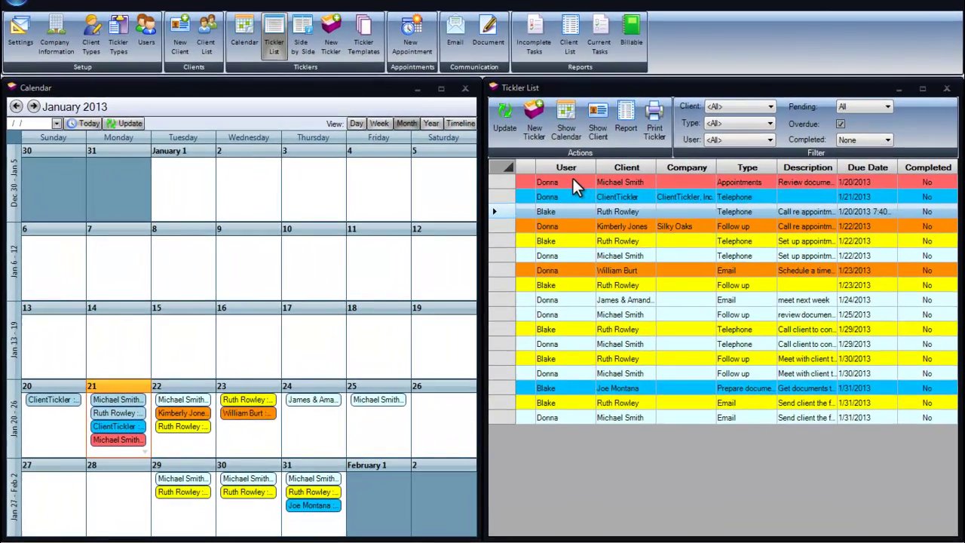
Complete the Appointments tickler: 'Continue to work on project with client', next due 1/22/2013, billable 0.50.
click(564, 180)
double_click(573, 179)
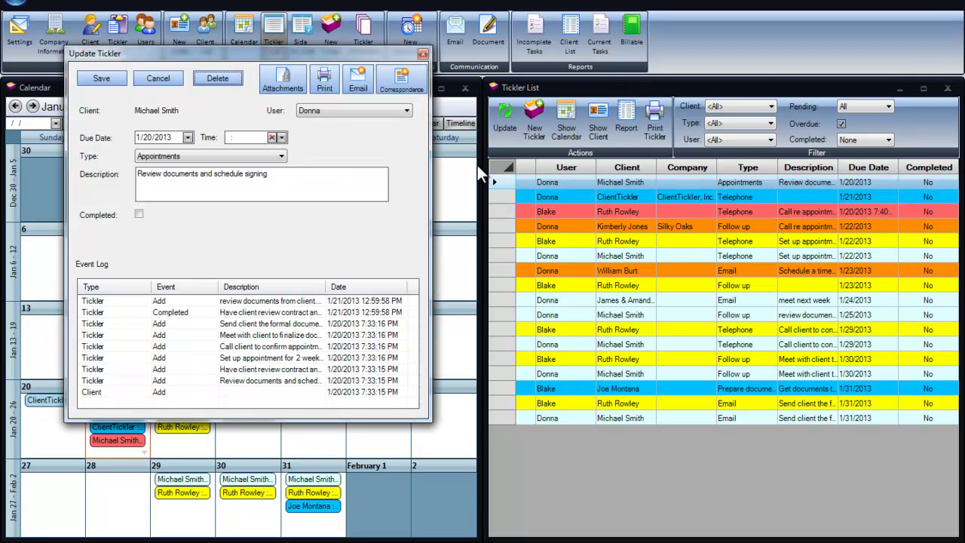
click(139, 216)
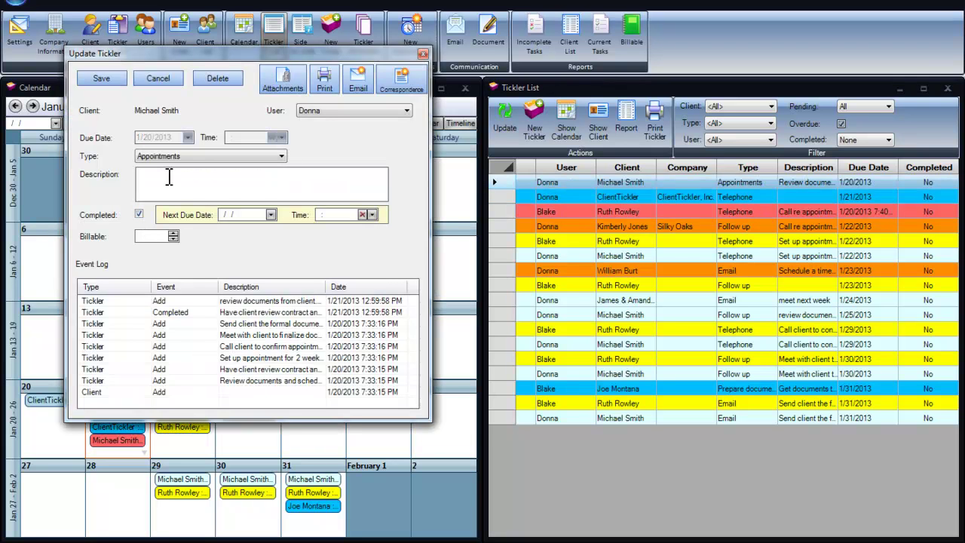
click(273, 183)
text(Continue to work on project with client)
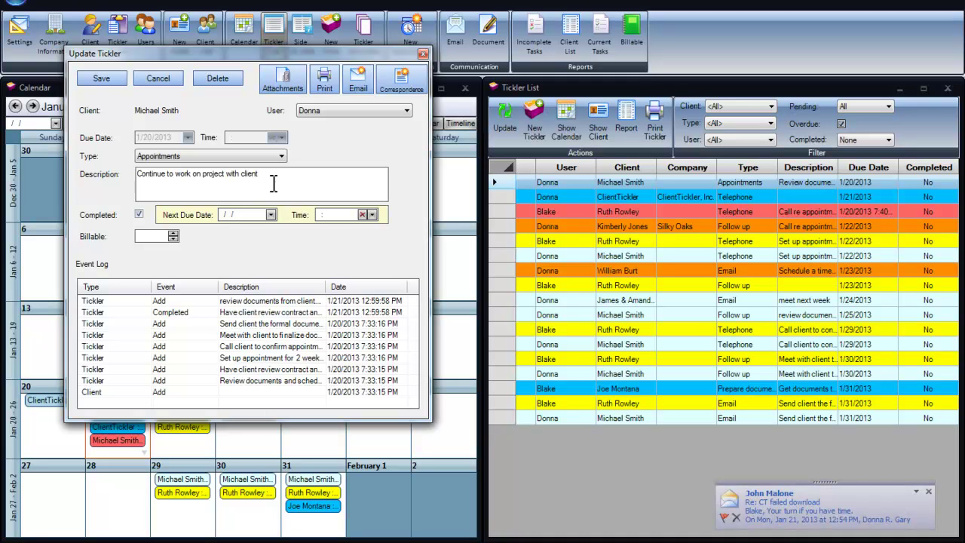
click(270, 215)
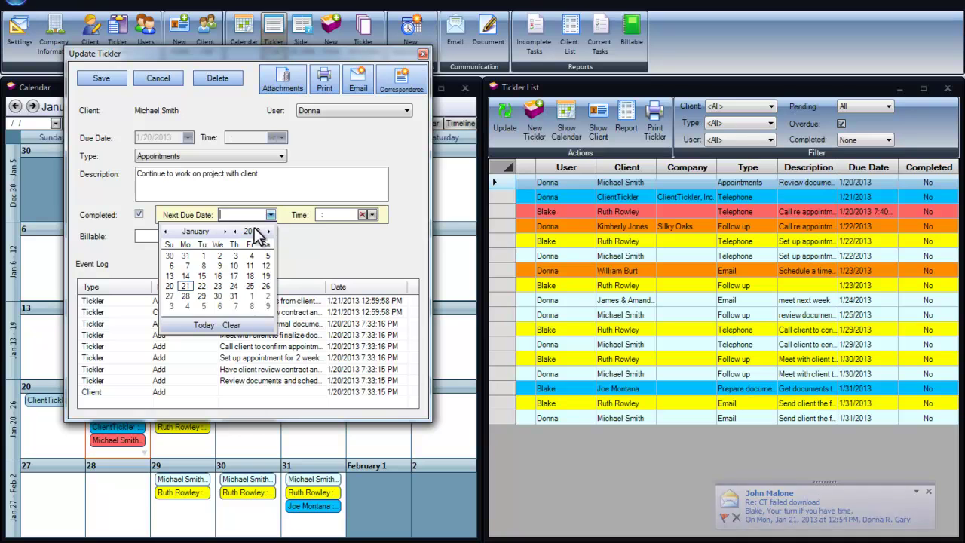
click(201, 285)
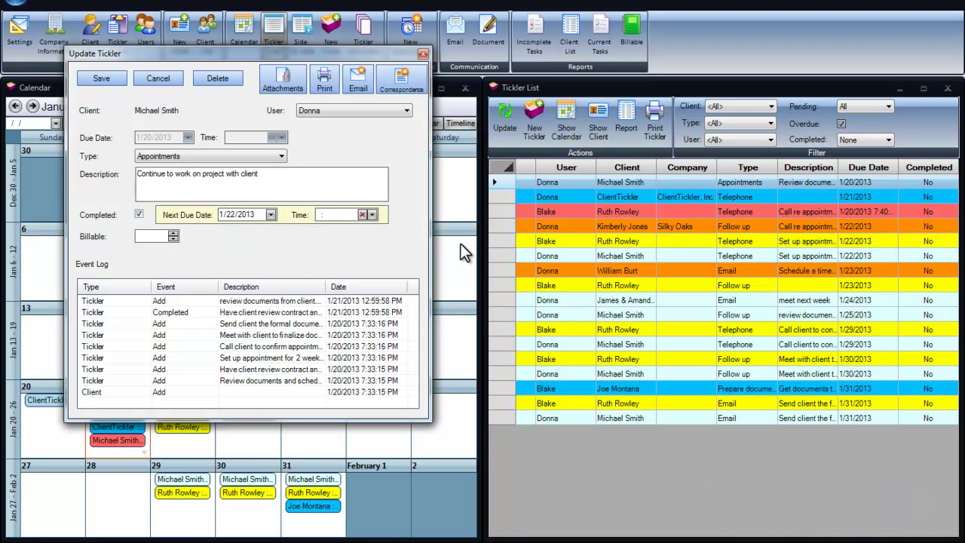
key(Tab)
Save the appointment tickler, then move the telephone tickler's due date to 1/24/2013.
click(114, 76)
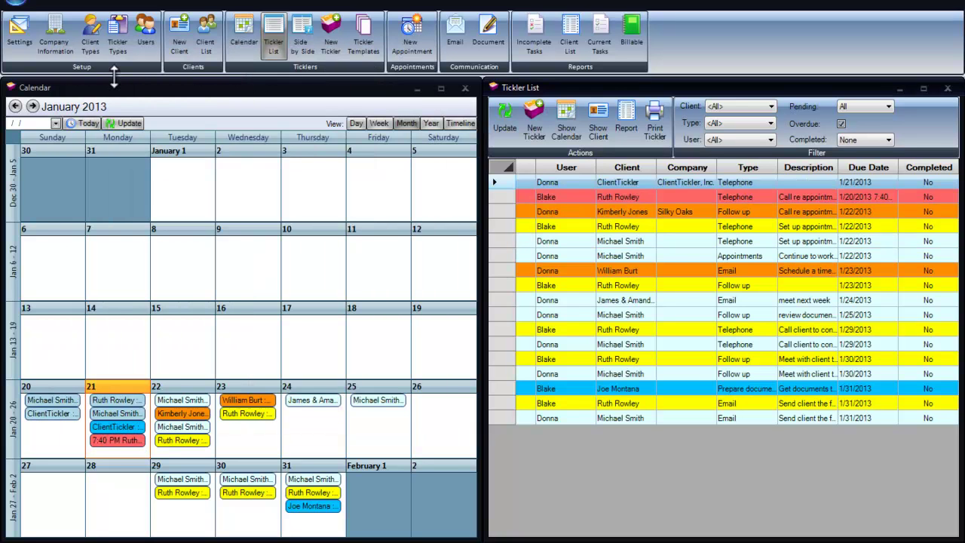
double_click(569, 182)
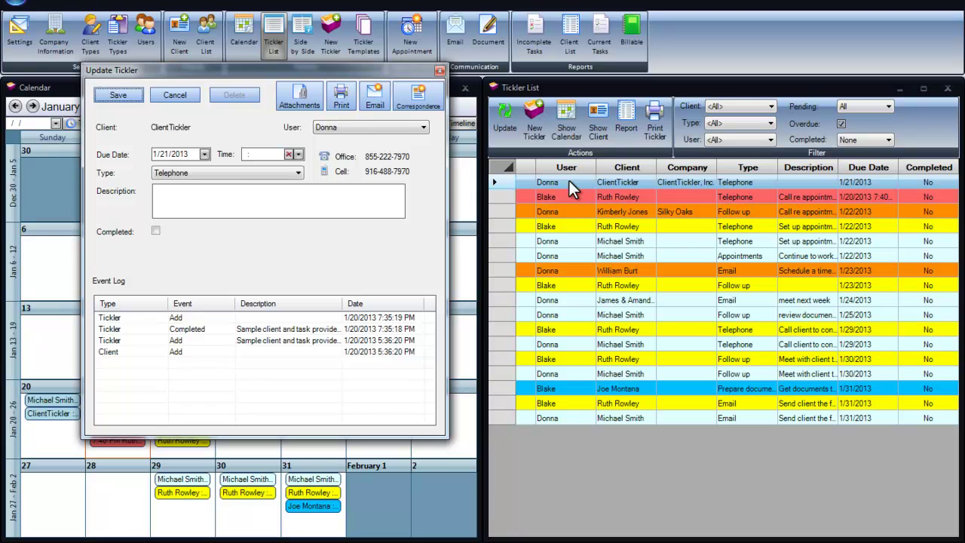
click(203, 154)
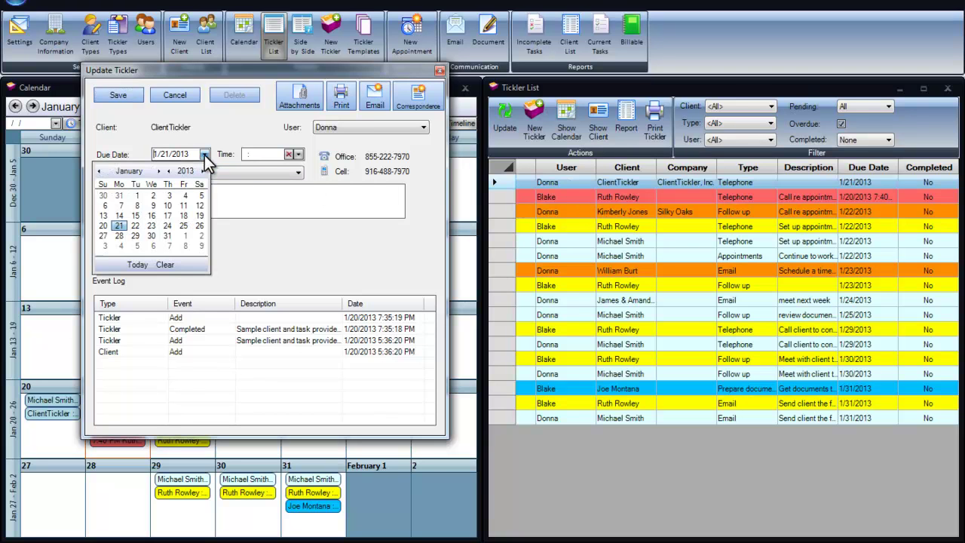
click(168, 226)
click(129, 93)
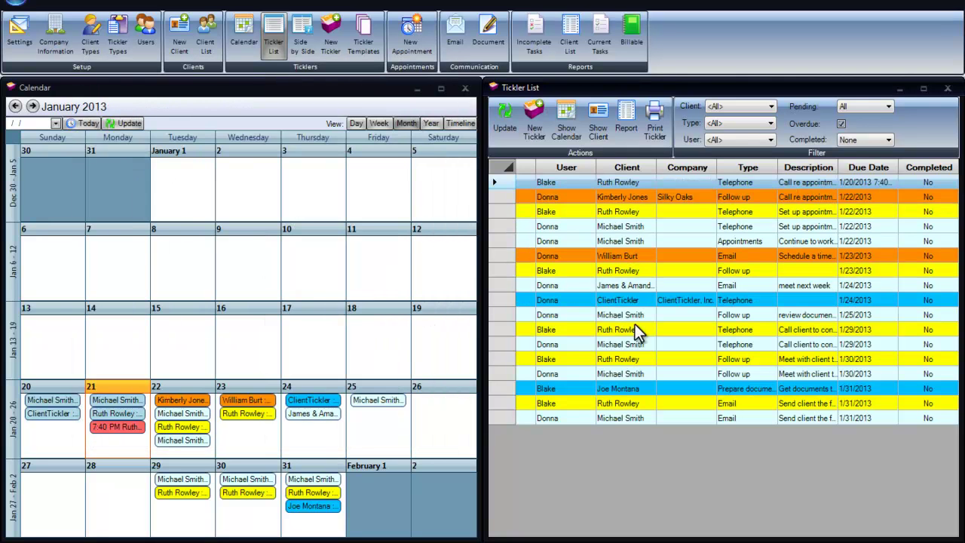
Inspect the 1/20/2013 7:40 PM telephone tickler's event history and close it unchanged.
double_click(576, 182)
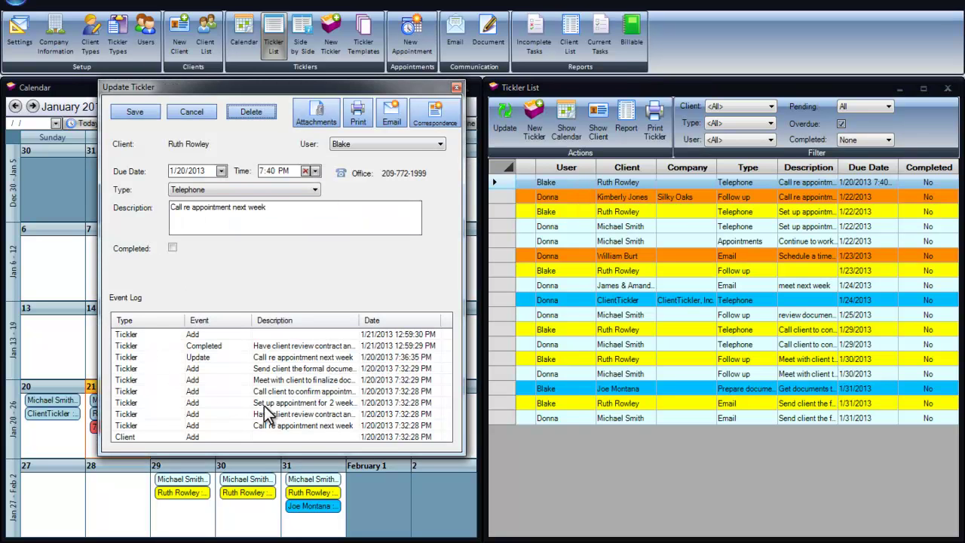
click(294, 345)
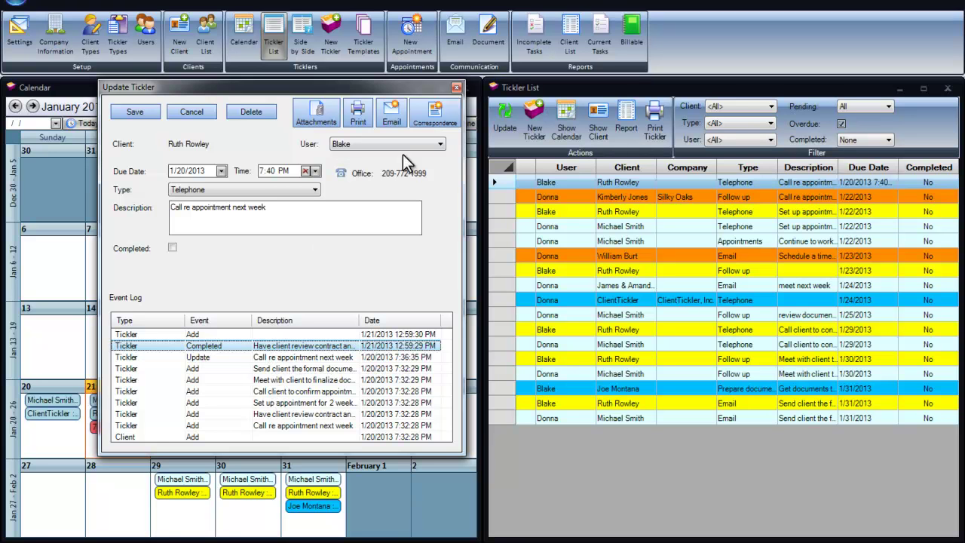
click(456, 87)
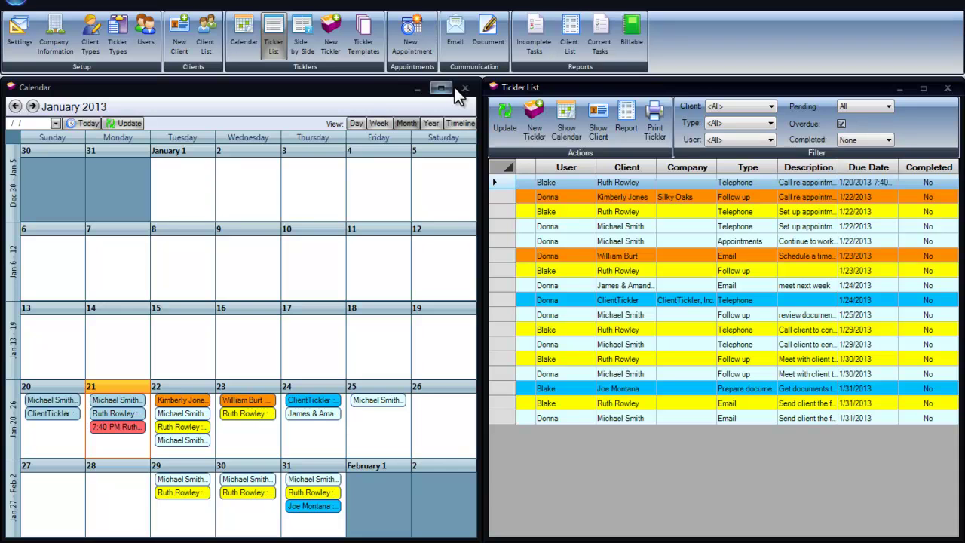
Run the Billable Report for 01/01/2013–01/31/2013, totalling 4, and close the preview.
click(632, 28)
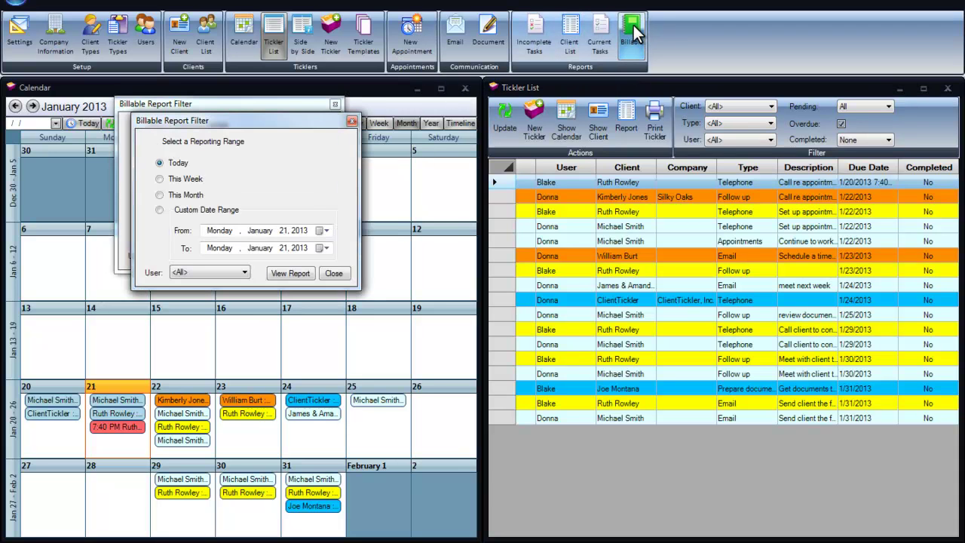
click(159, 211)
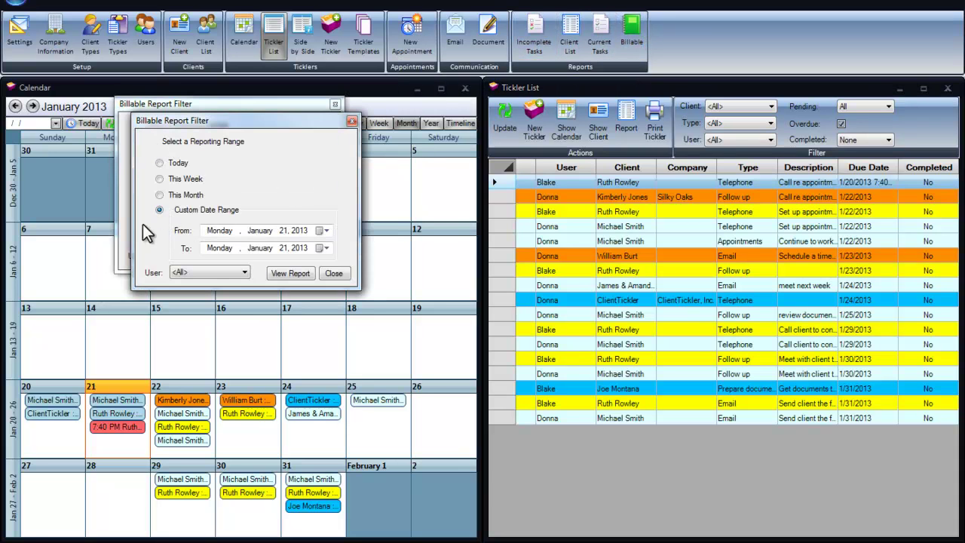
click(325, 231)
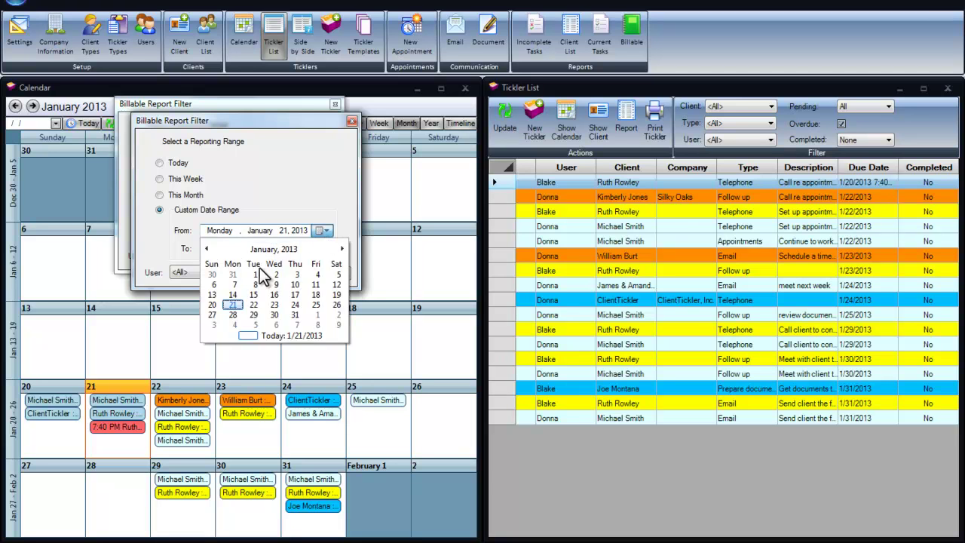
click(255, 274)
click(322, 248)
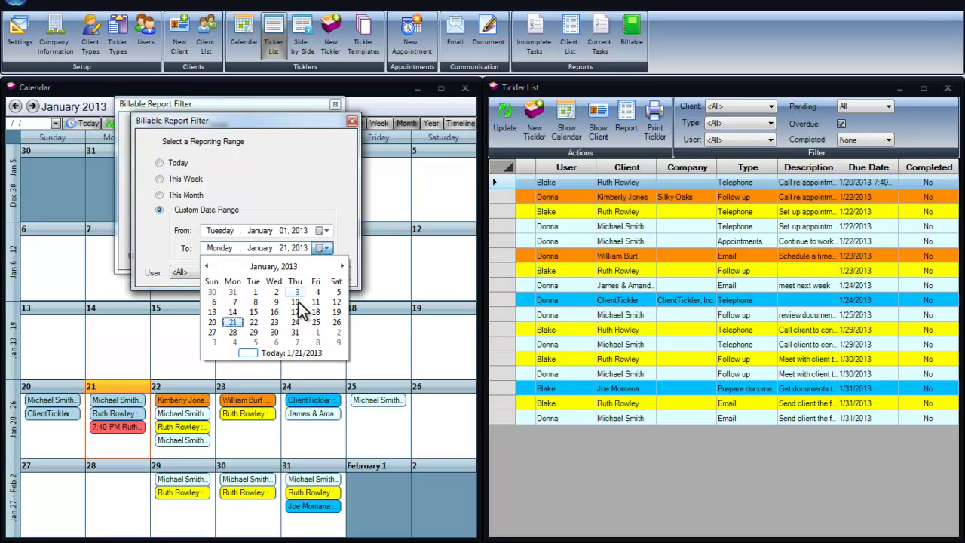
click(298, 331)
click(306, 273)
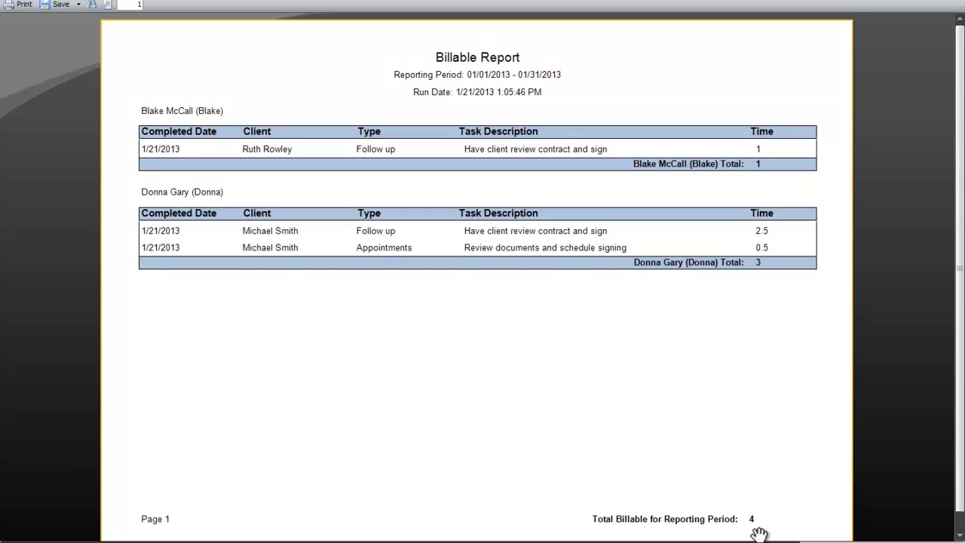
click(955, 4)
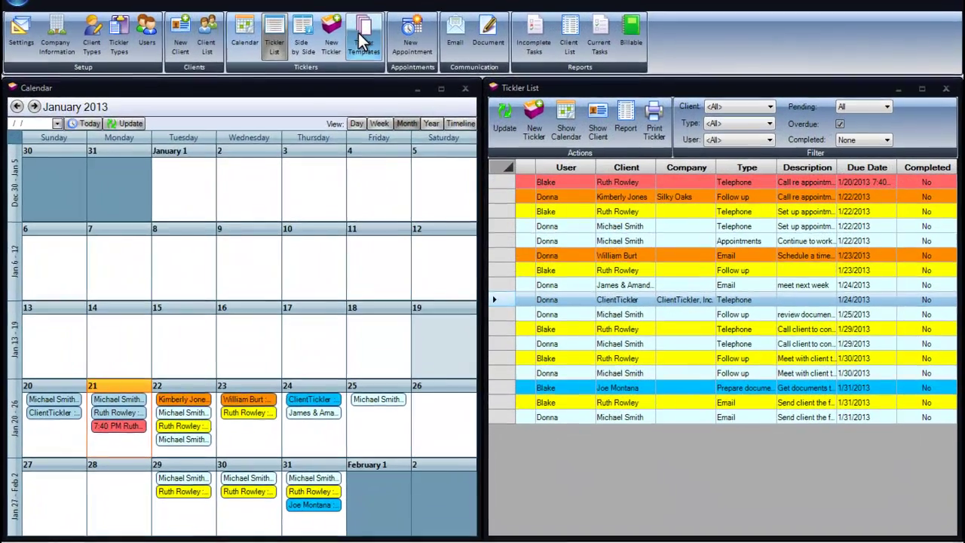
Look over the New Client Sample Template in Template Manager without changing it.
click(362, 42)
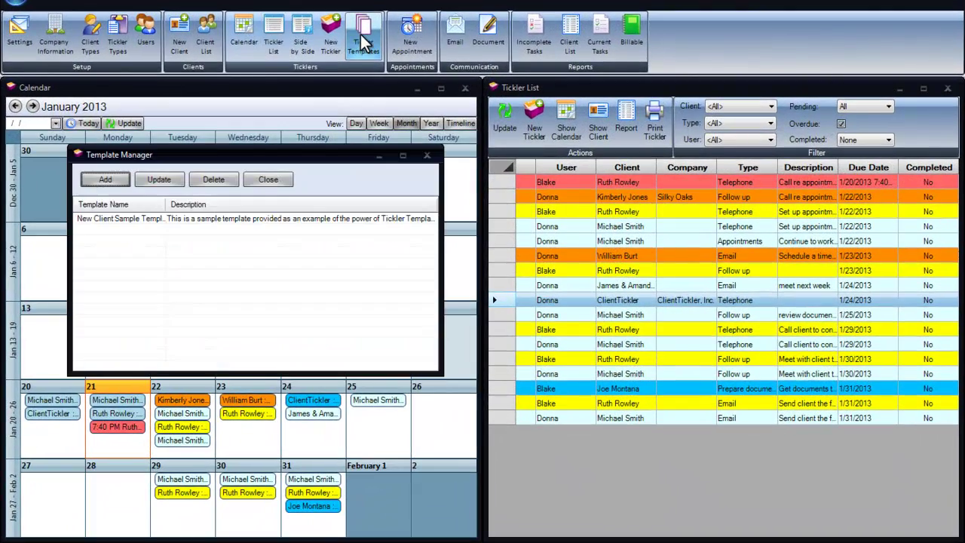
click(300, 218)
double_click(299, 218)
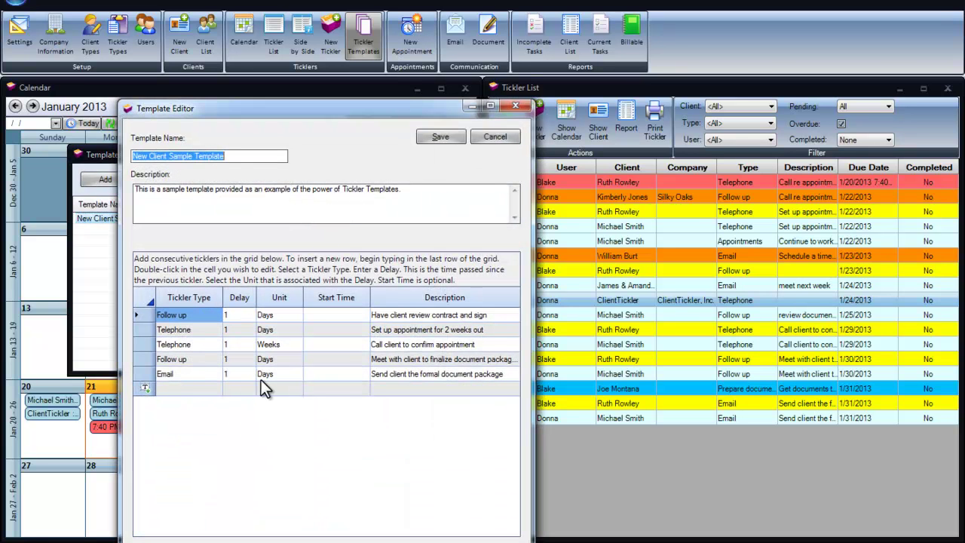
click(496, 136)
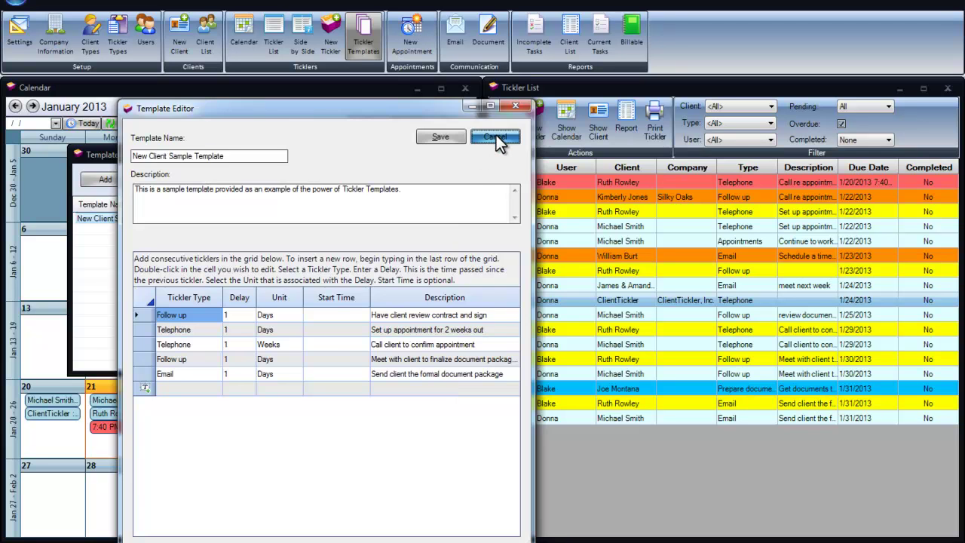
click(427, 154)
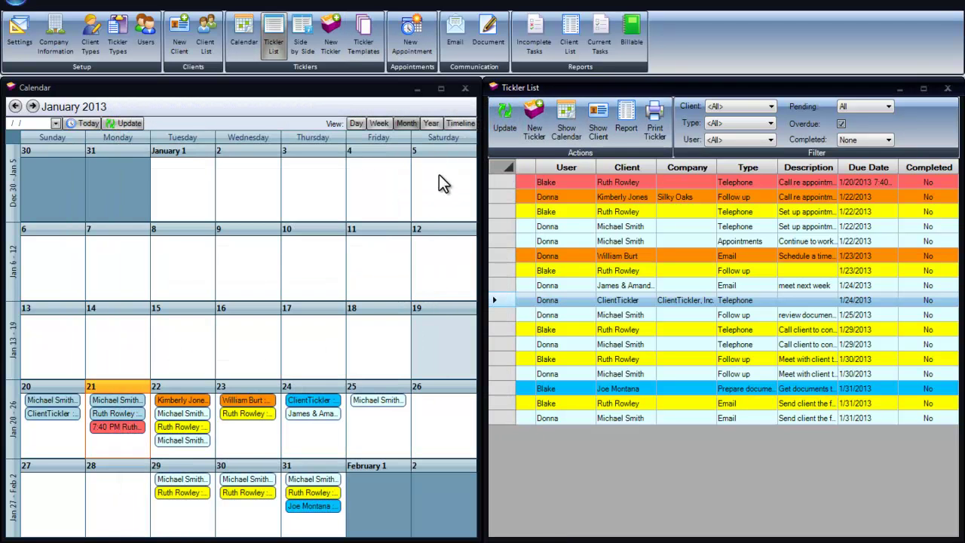
Create Appointments ticklers for the client from New Client Sample Template and save them.
click(536, 131)
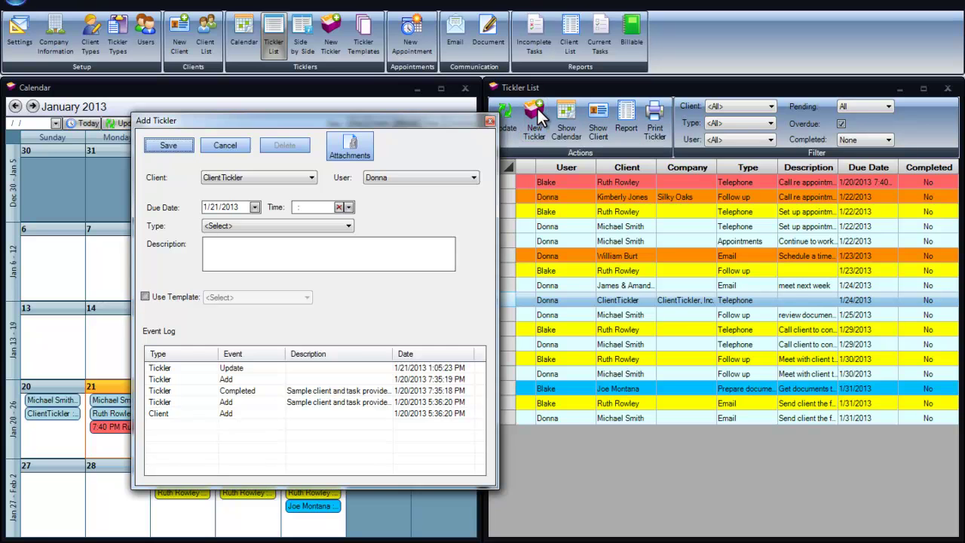
click(311, 178)
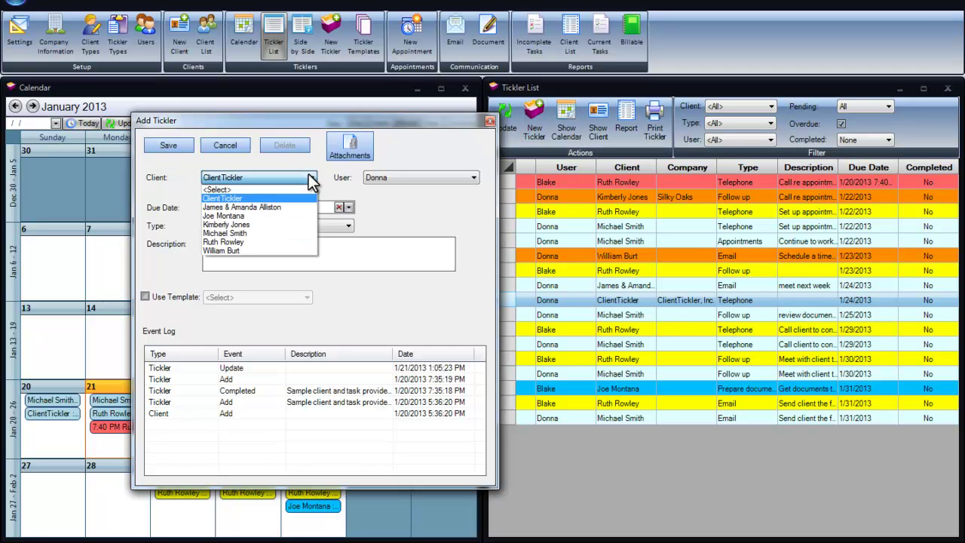
click(252, 216)
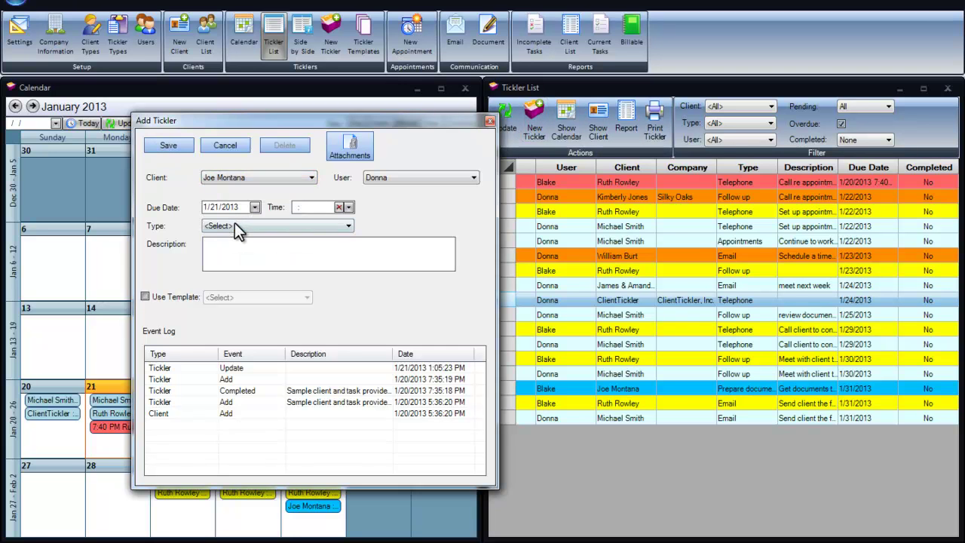
click(235, 225)
click(236, 243)
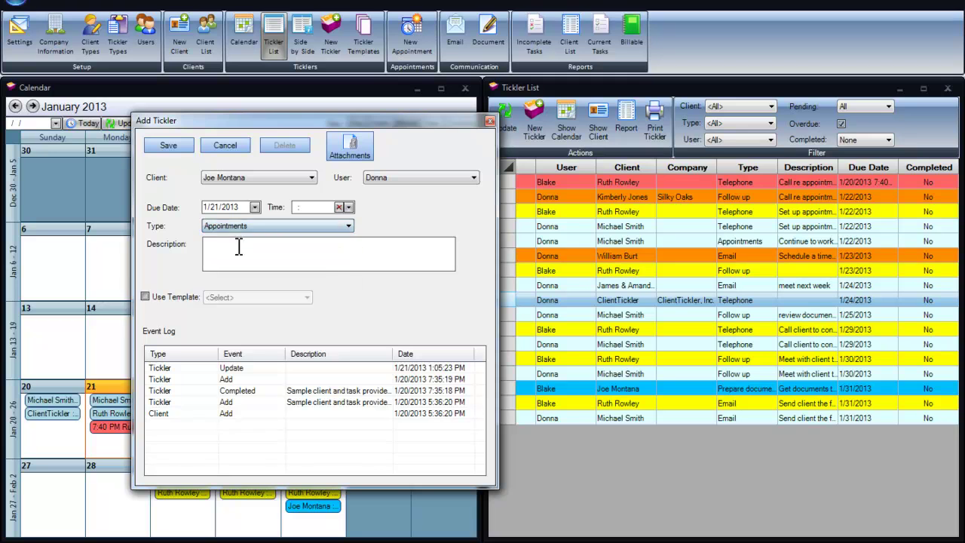
click(146, 297)
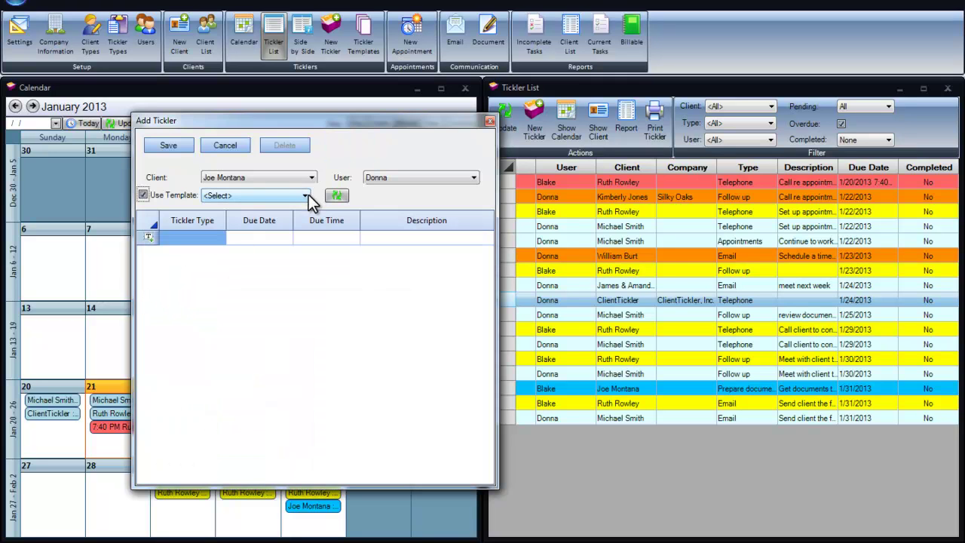
click(306, 196)
click(299, 211)
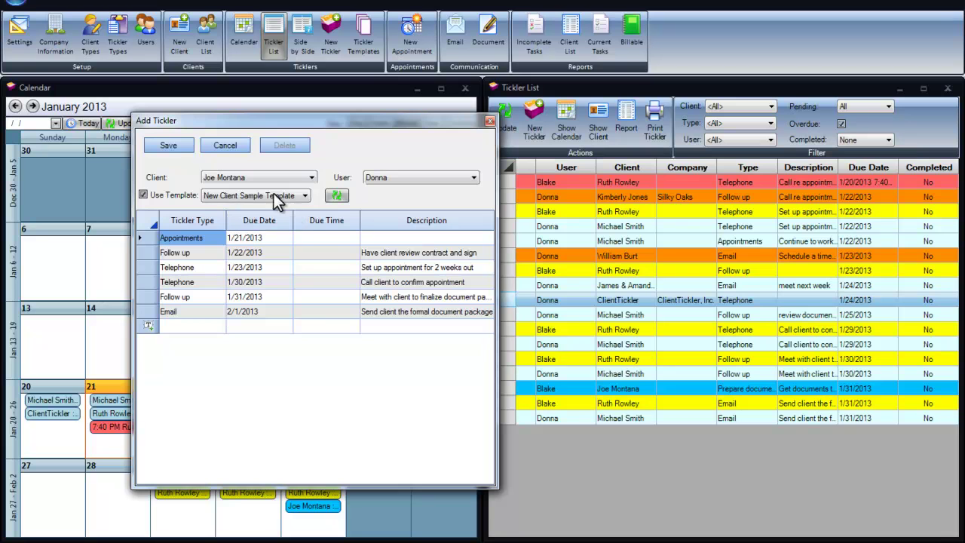
click(178, 144)
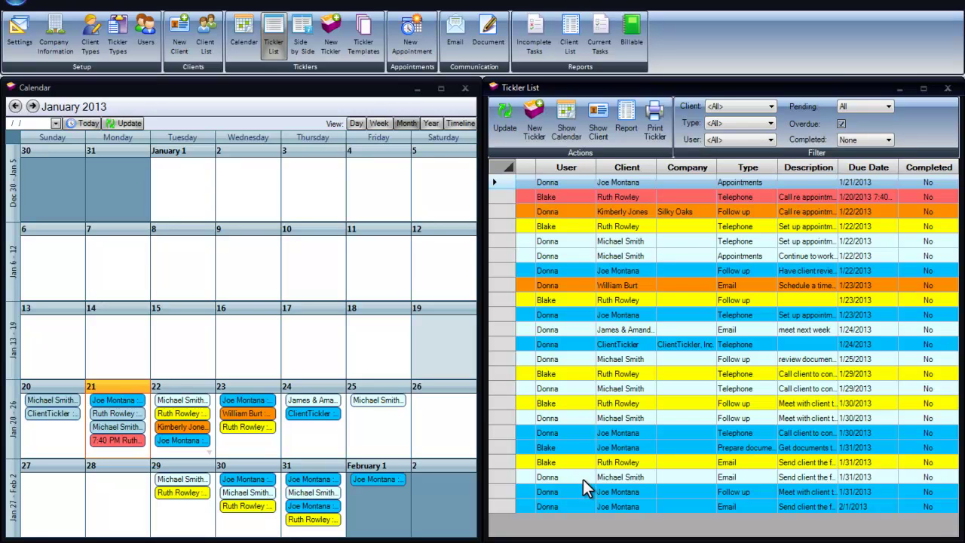
click(412, 42)
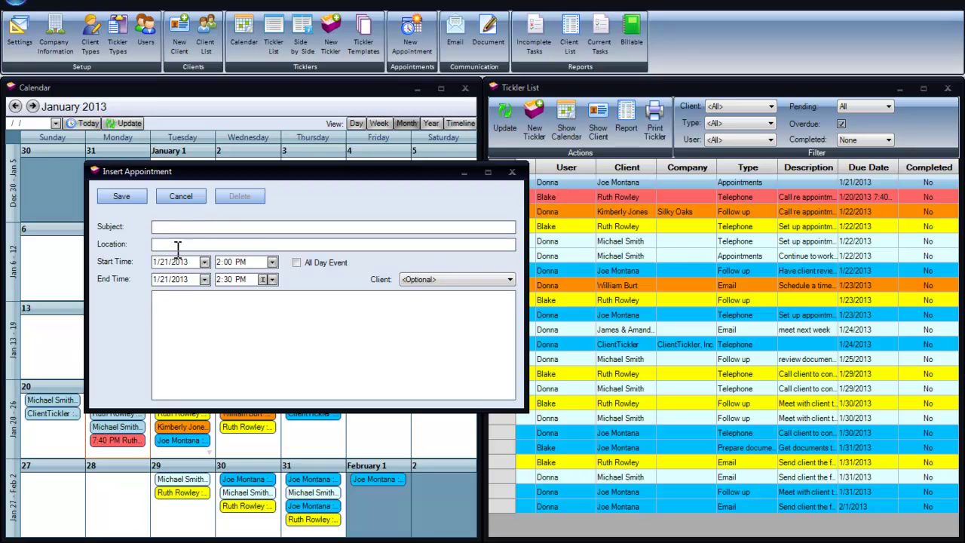
click(184, 196)
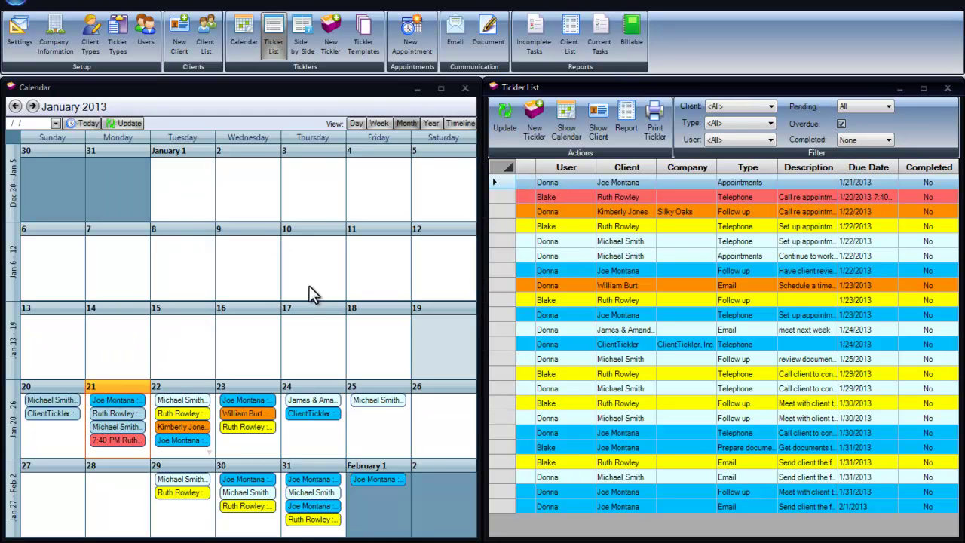
right_click(303, 343)
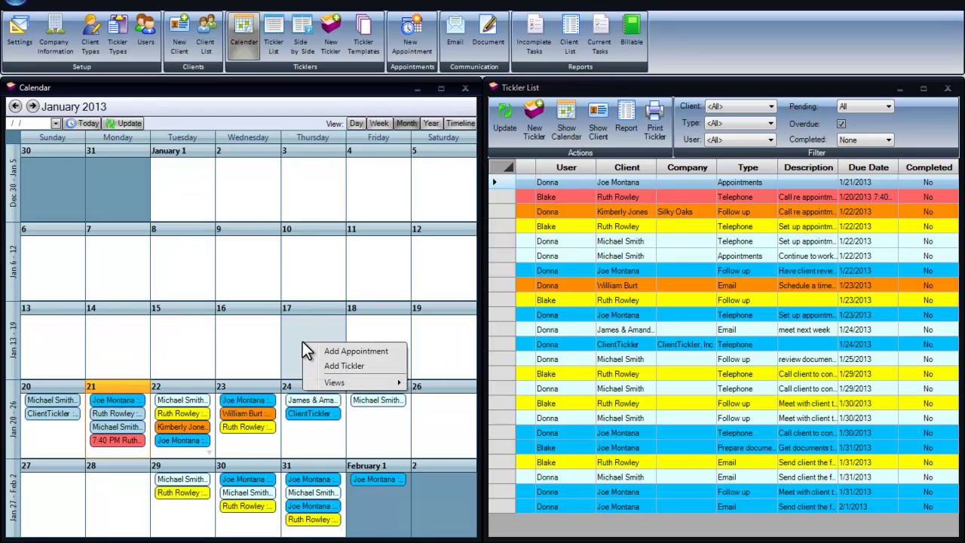
click(352, 348)
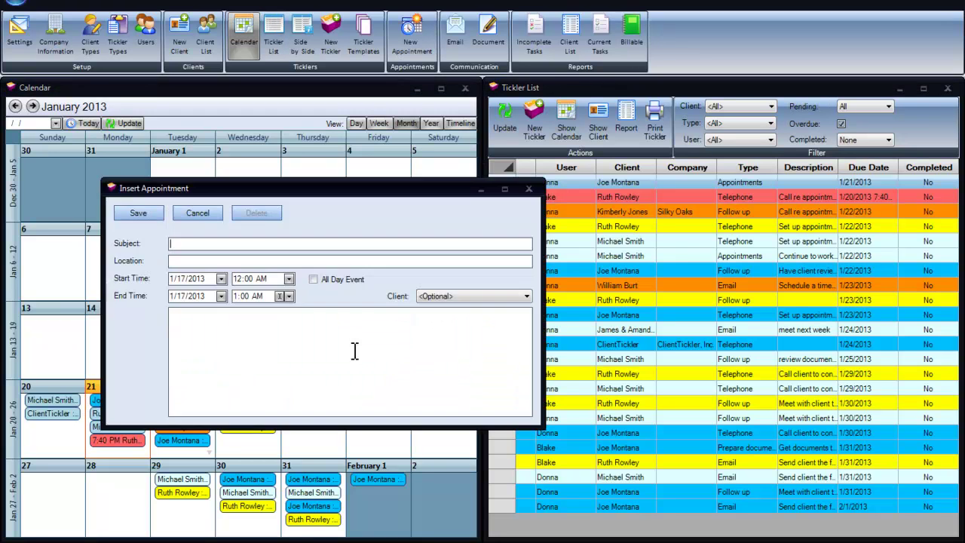
click(197, 212)
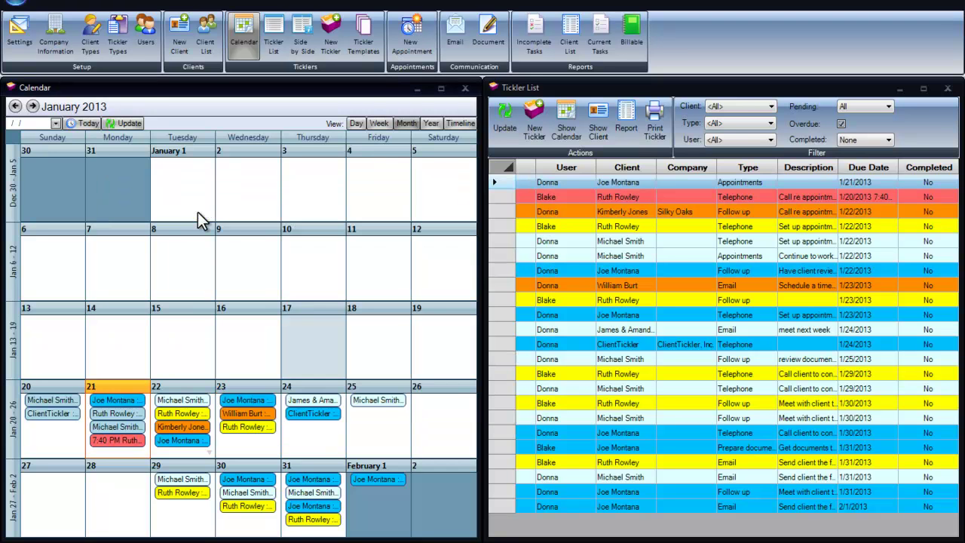
click(456, 33)
click(456, 34)
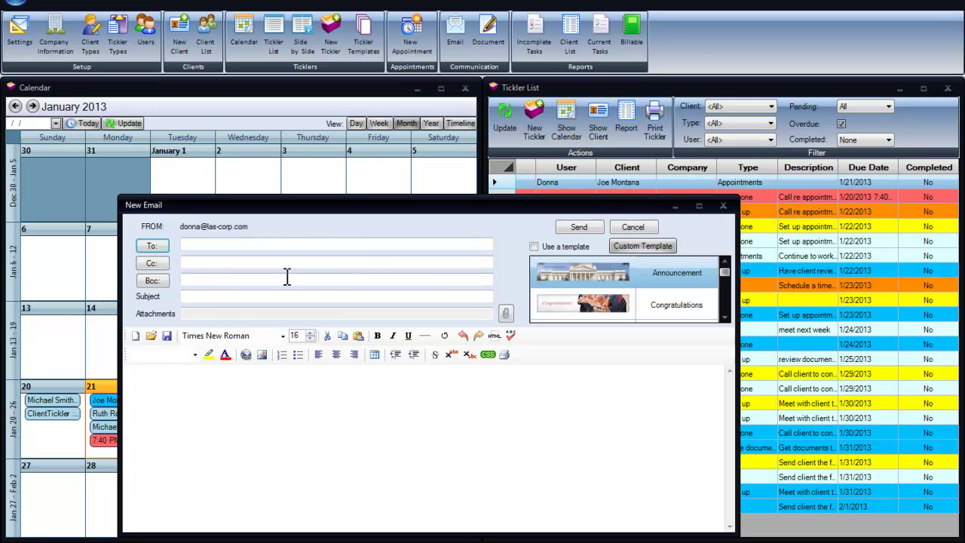
click(533, 247)
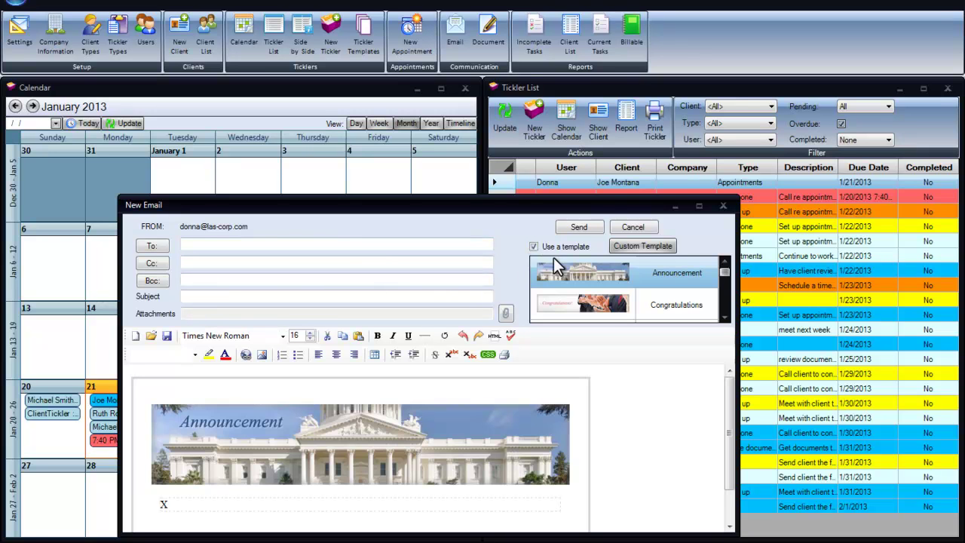
click(605, 309)
click(727, 314)
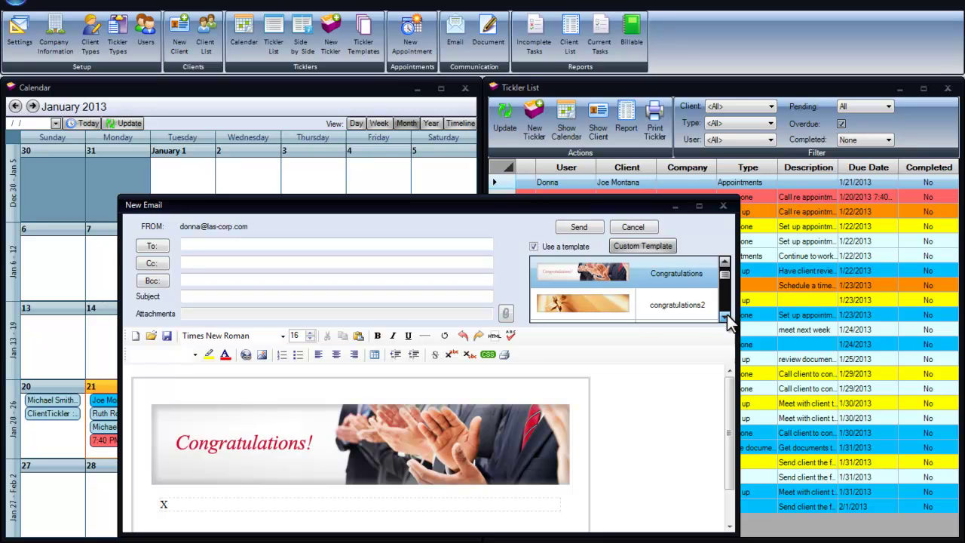
click(622, 306)
click(727, 316)
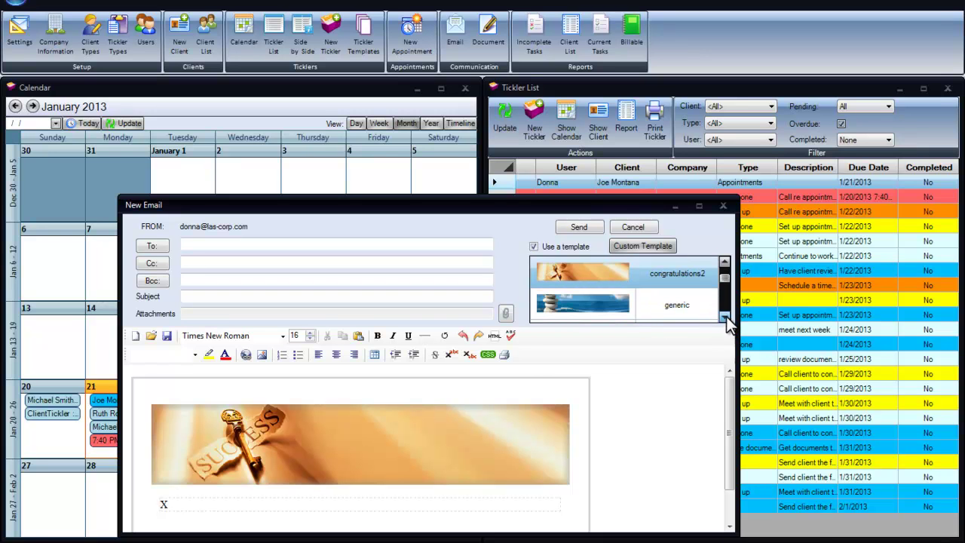
click(624, 306)
click(726, 317)
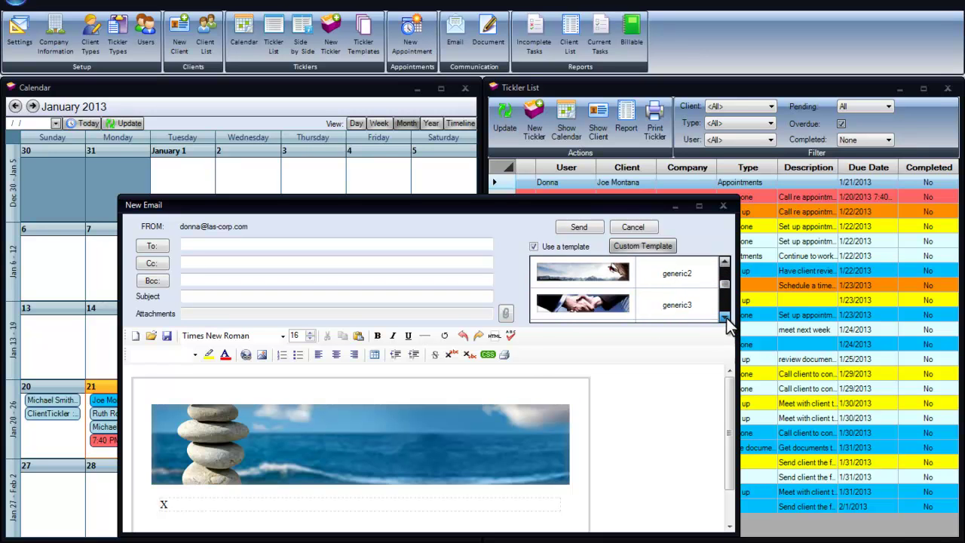
click(726, 317)
click(615, 306)
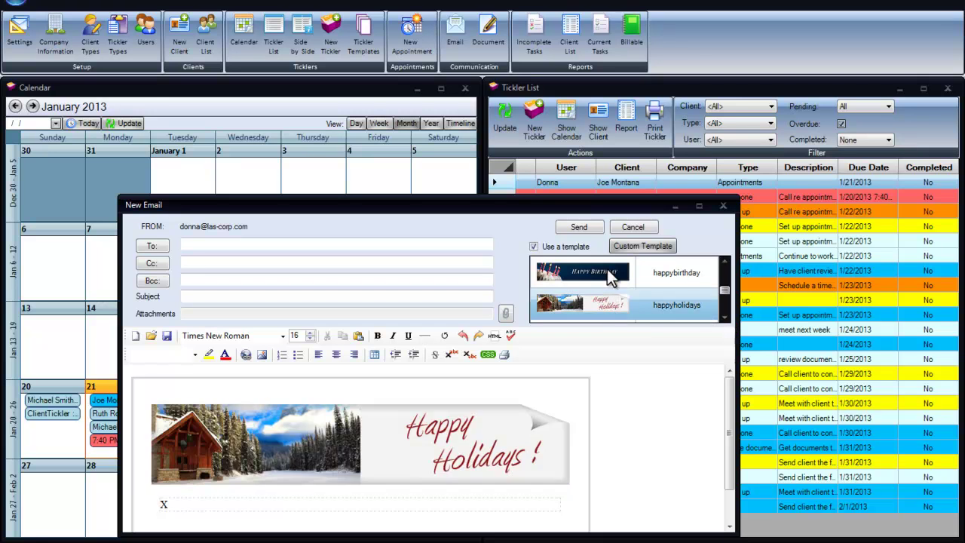
click(607, 276)
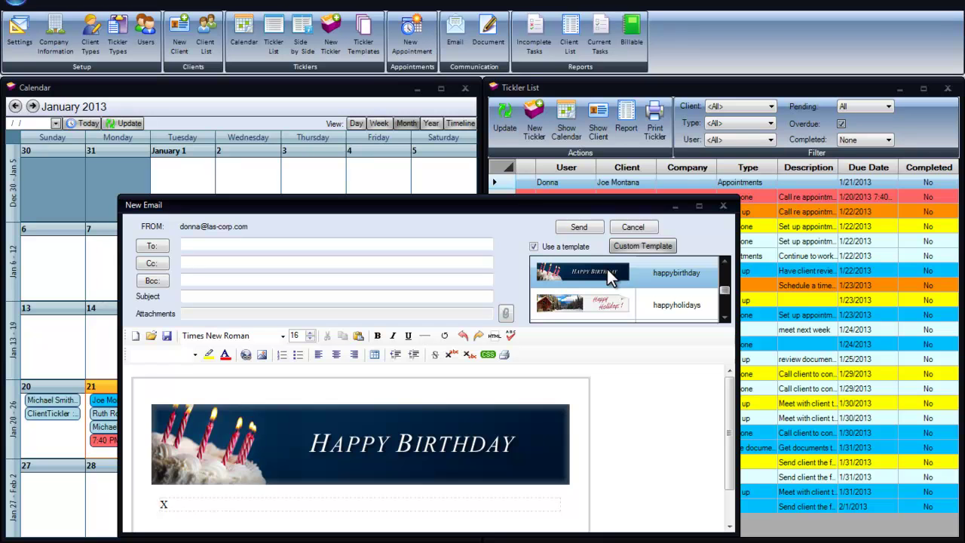
click(724, 206)
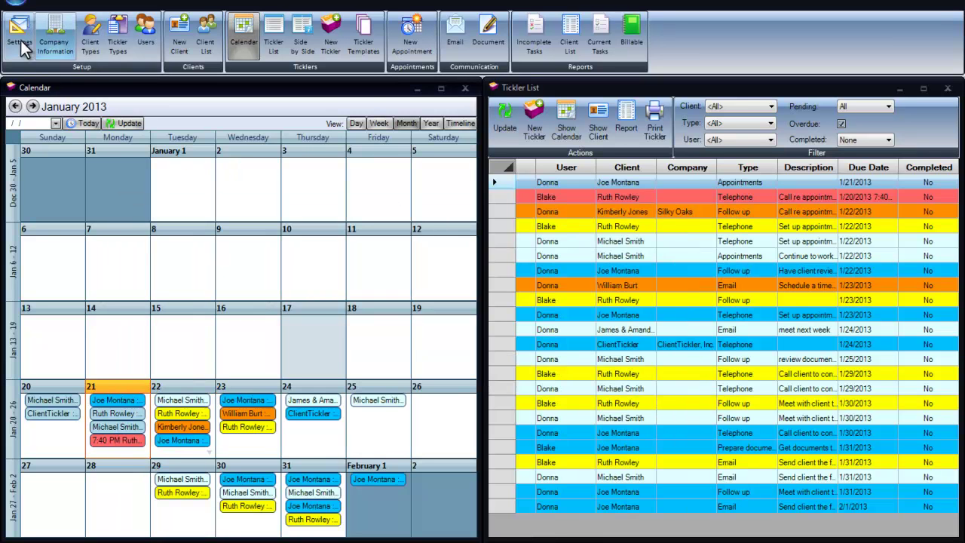
click(18, 5)
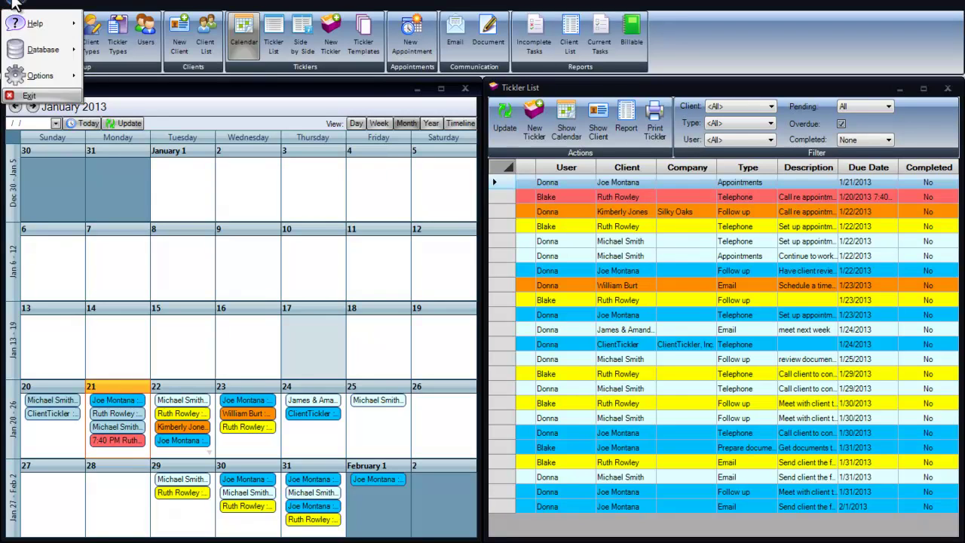
mouse_move(36, 22)
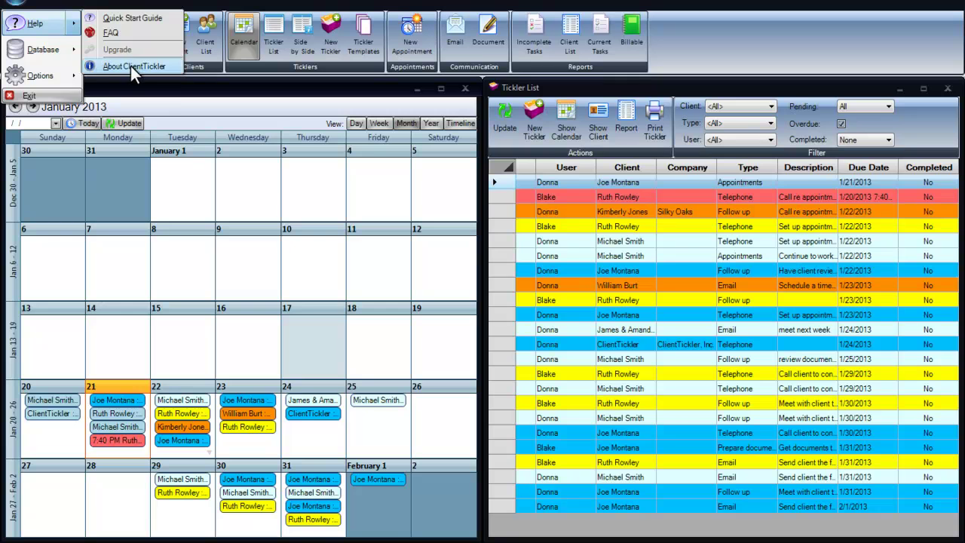
mouse_move(60, 50)
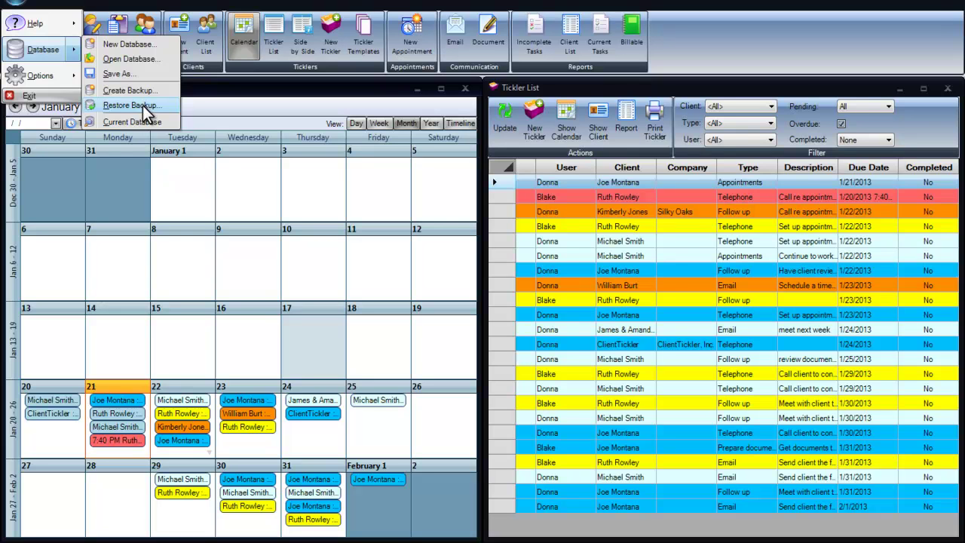
mouse_move(72, 75)
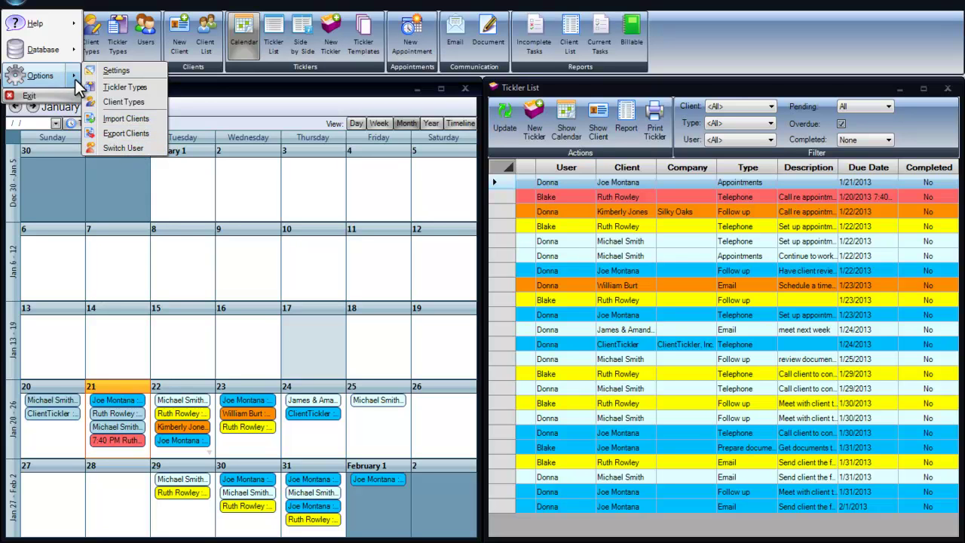
click(202, 87)
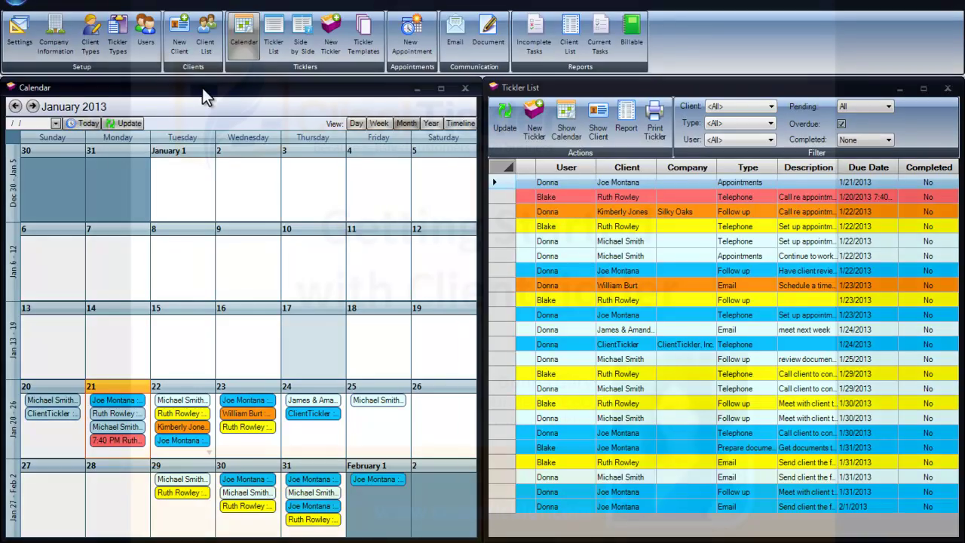